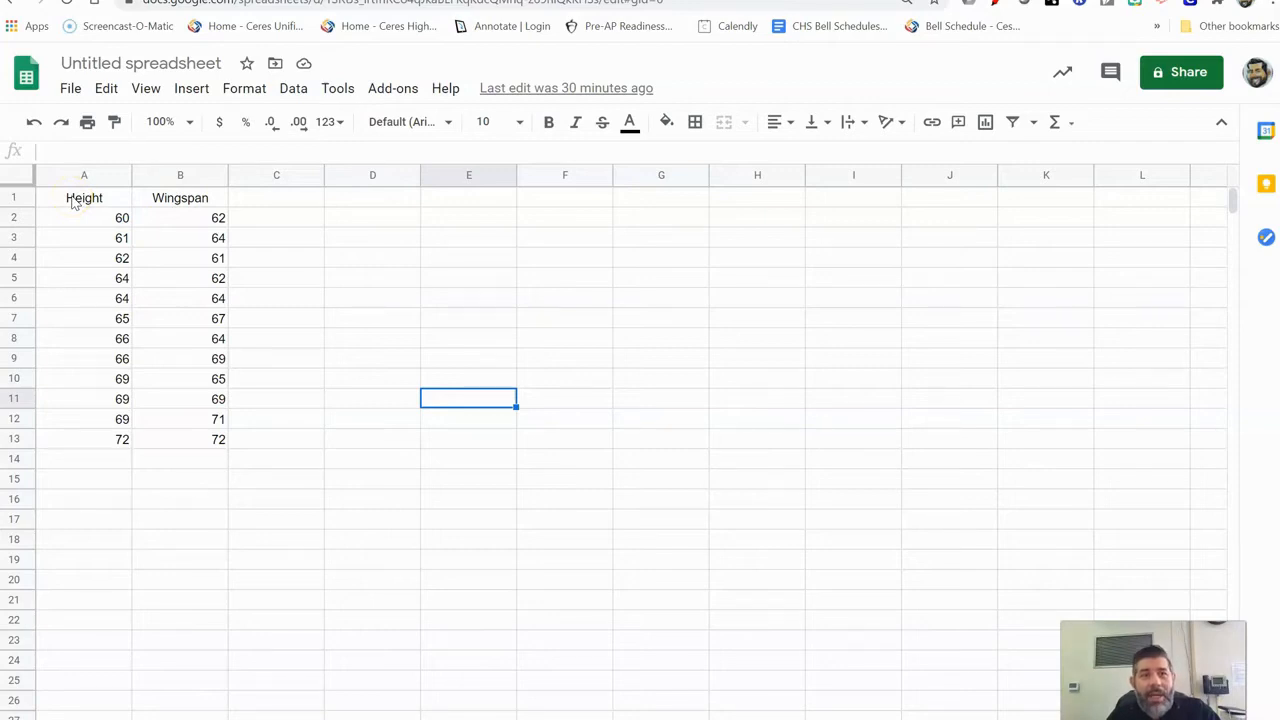
Select the whole of columns A and B (Height and Wingspan) as the chart data.
{"action": "left_click_drag", "start_coordinate": [73, 203], "coordinate": [205, 443]}
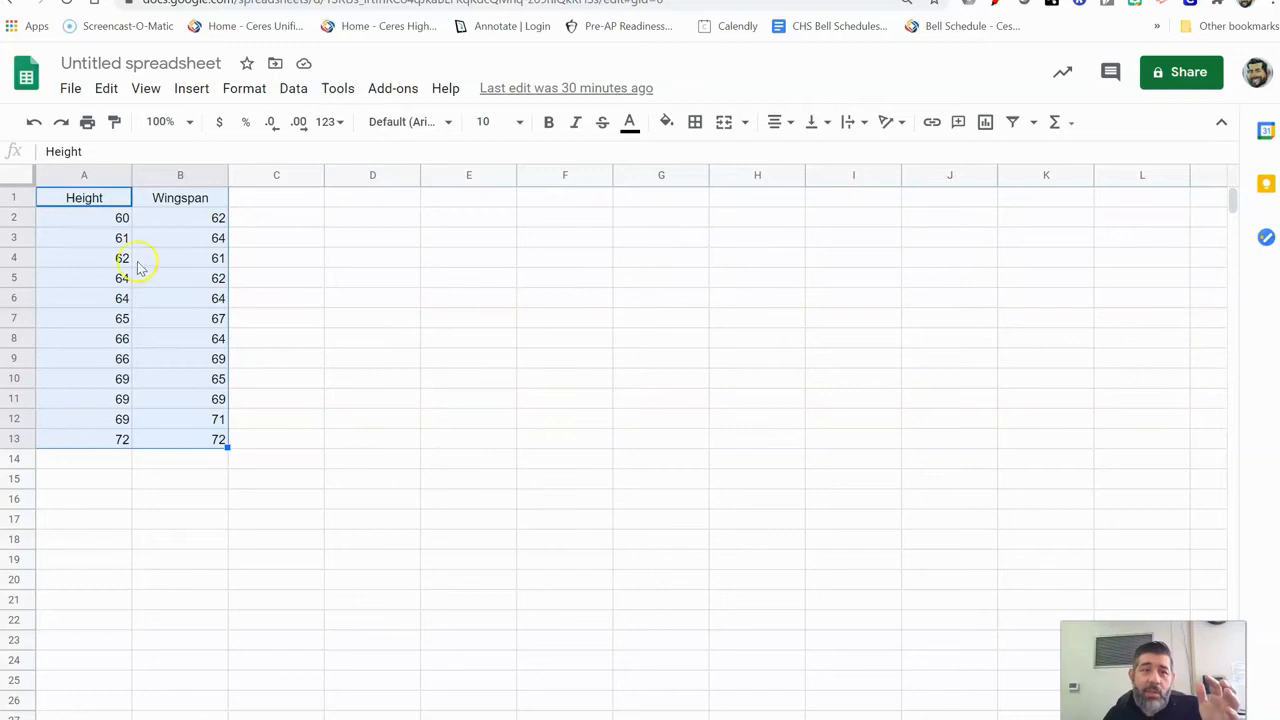
{"action": "left_click", "coordinate": [84, 177]}
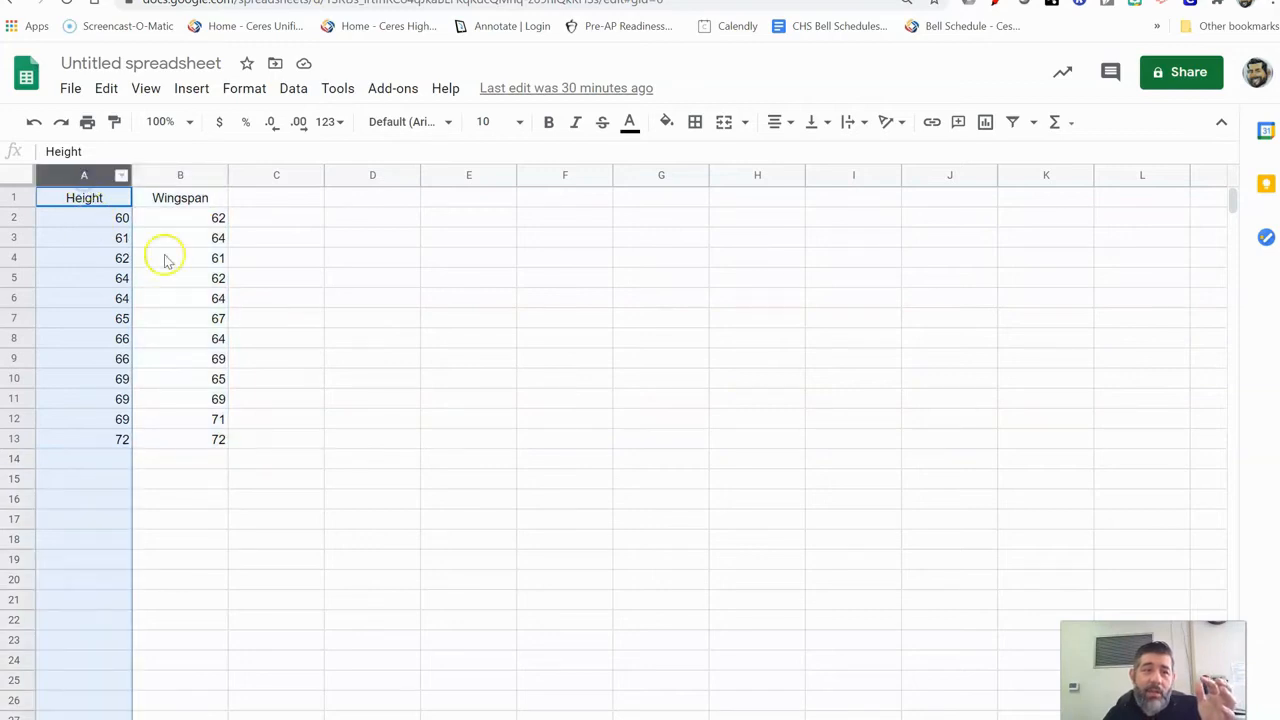
{"action": "left_click", "coordinate": [200, 316]}
{"action": "left_click", "coordinate": [84, 177]}
{"action": "left_click", "coordinate": [160, 177], "text": "shift"}
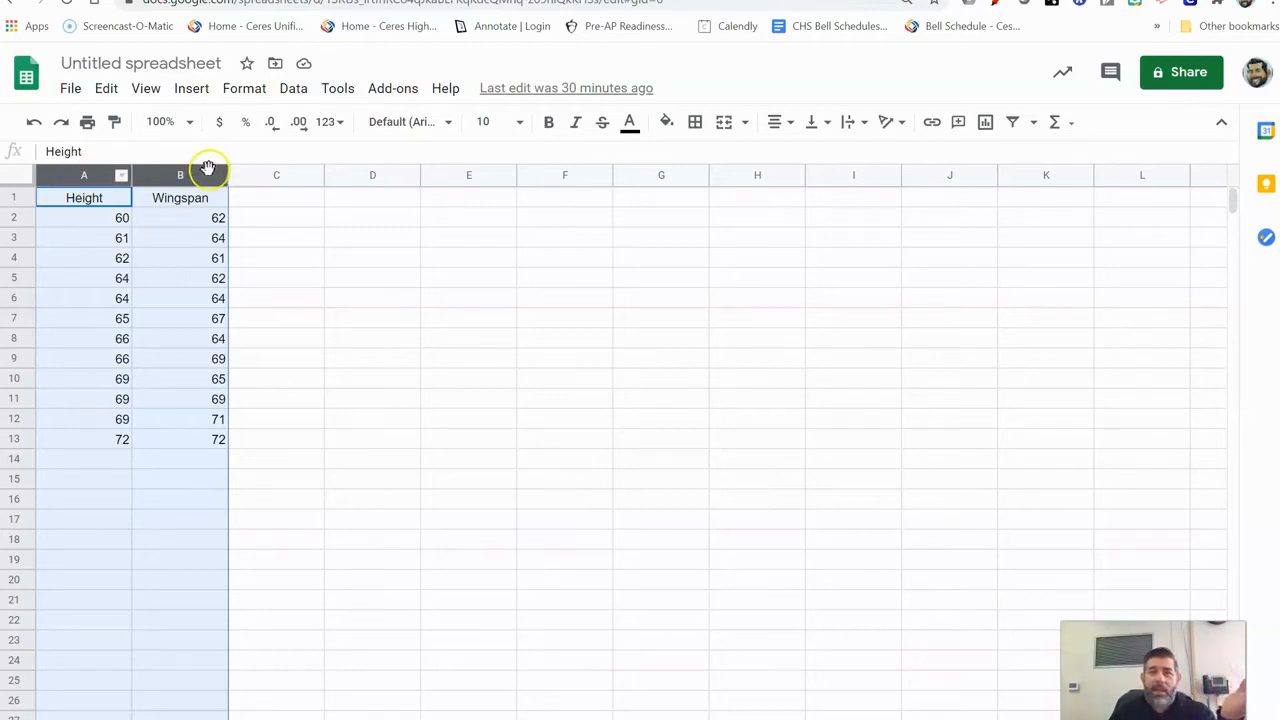
Insert a scatter chart of A1:B13 and drag it up and to the right beside the table.
{"action": "left_click", "coordinate": [986, 123]}
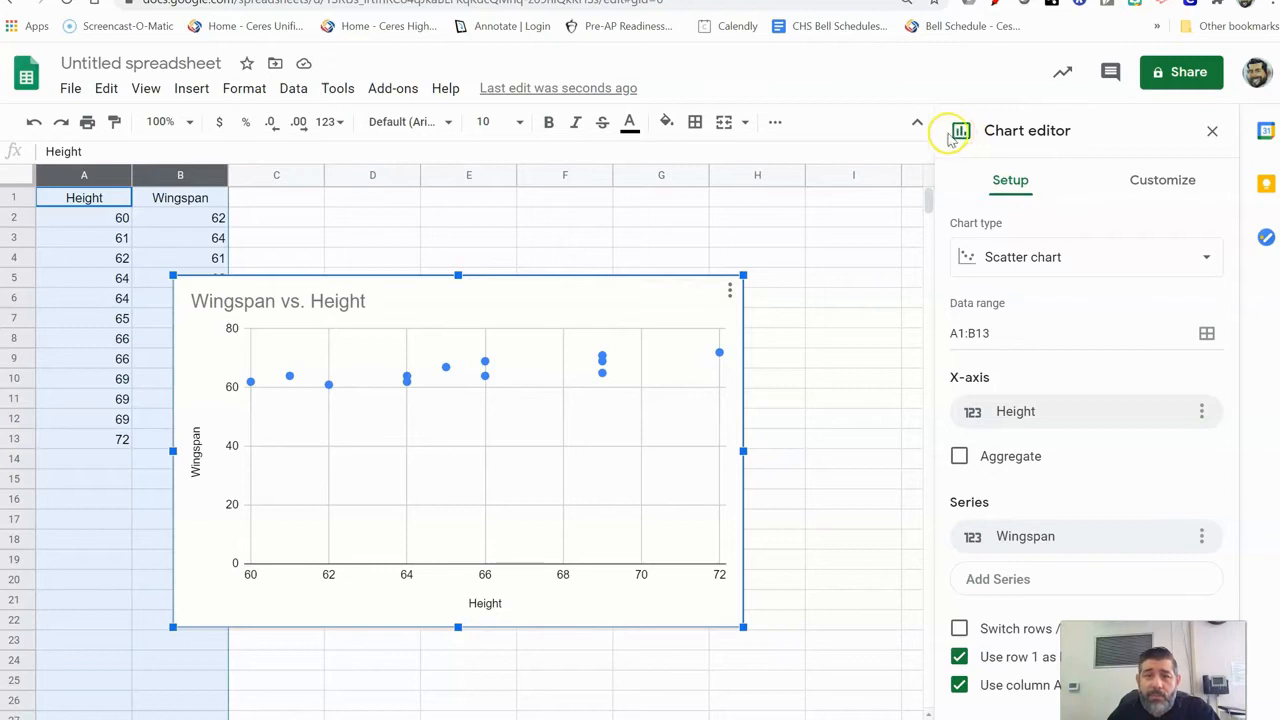
{"action": "left_click", "coordinate": [775, 124]}
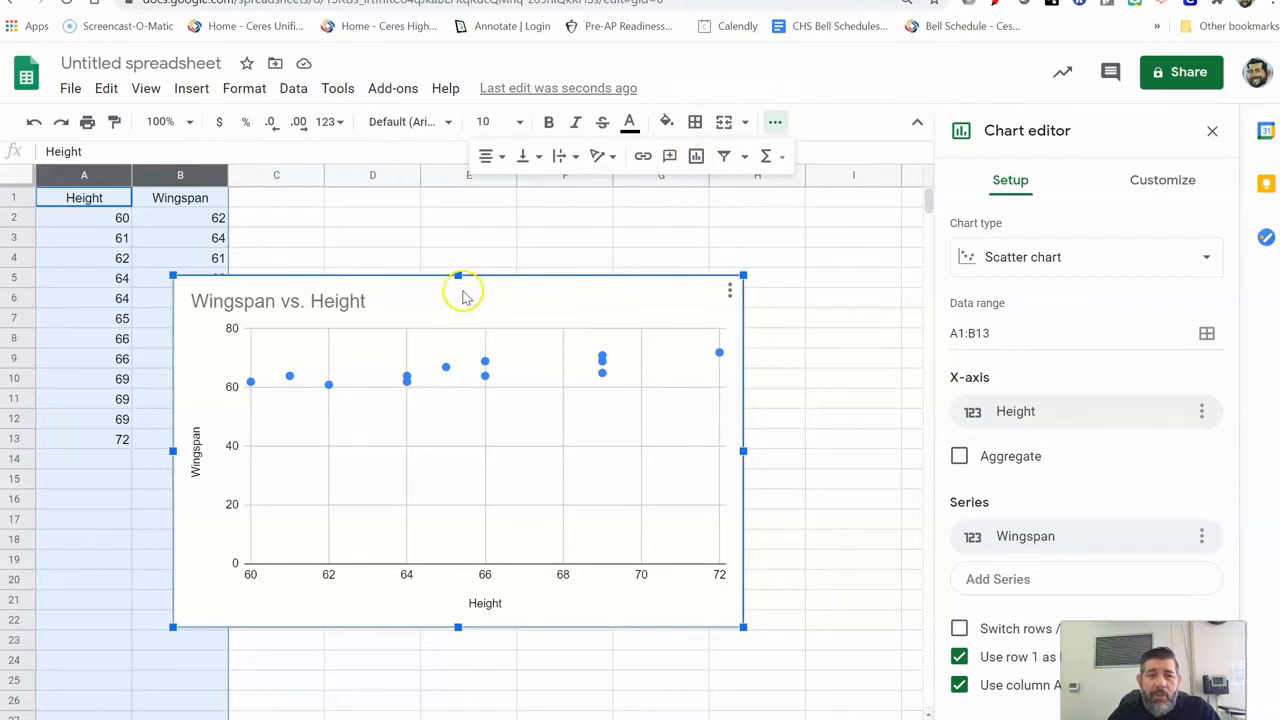
{"action": "left_click_drag", "start_coordinate": [468, 292], "coordinate": [537, 234]}
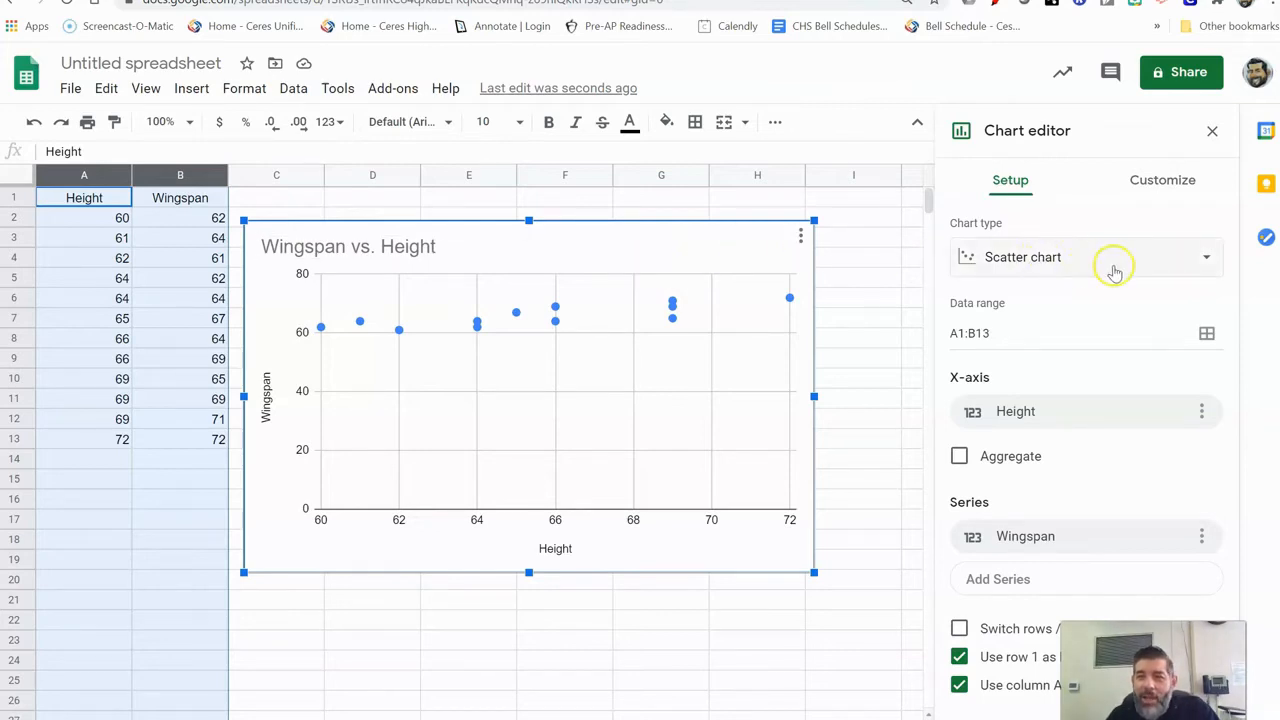
{"action": "left_click", "coordinate": [1202, 264]}
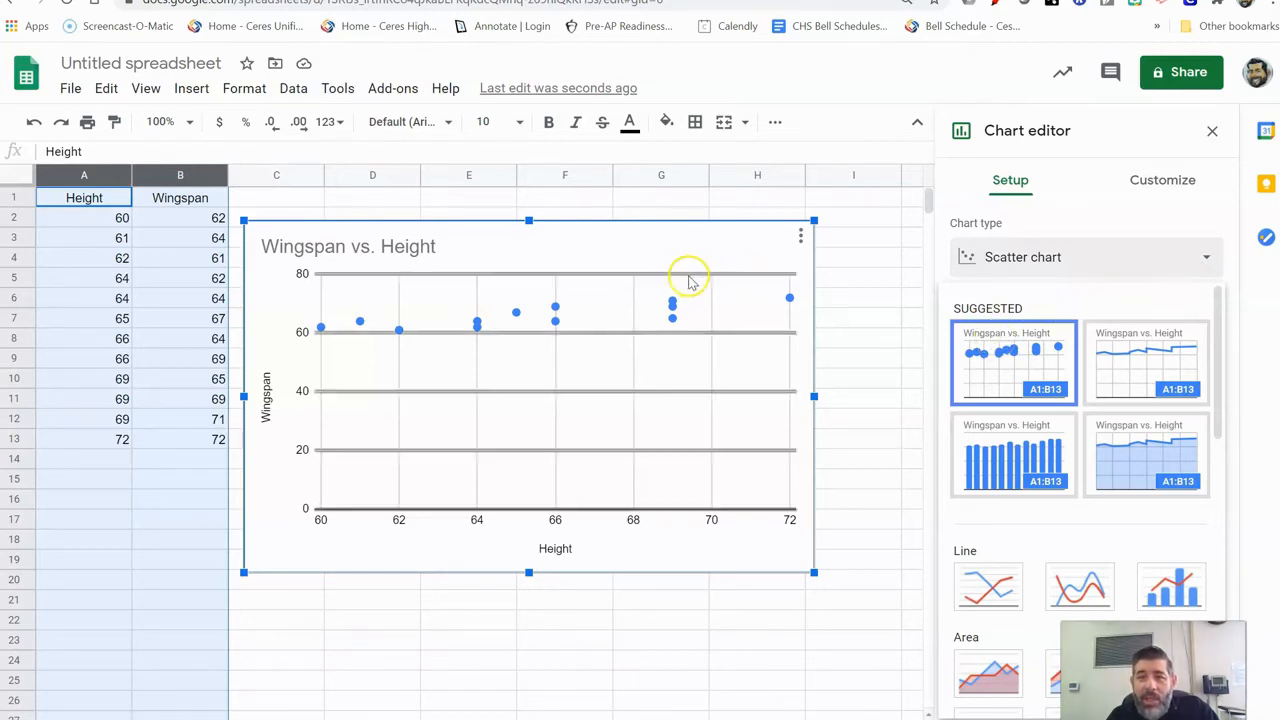
{"action": "left_click", "coordinate": [1207, 236]}
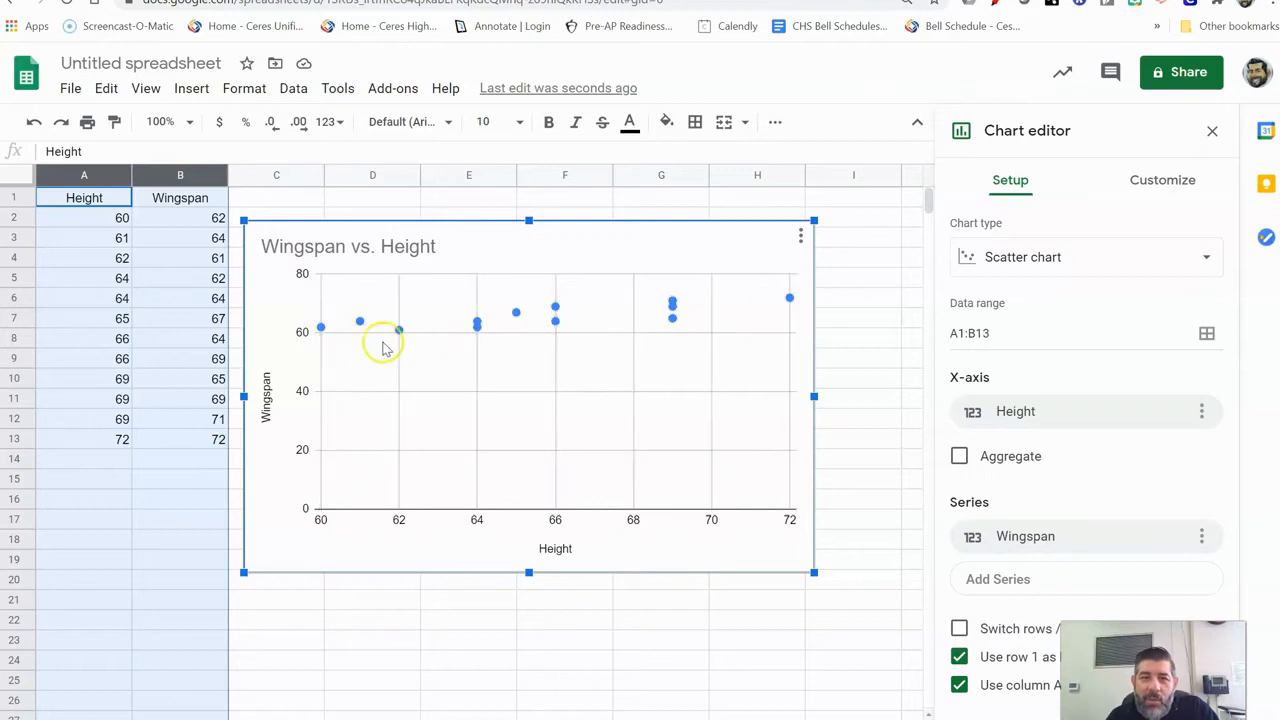
{"action": "left_click", "coordinate": [320, 280]}
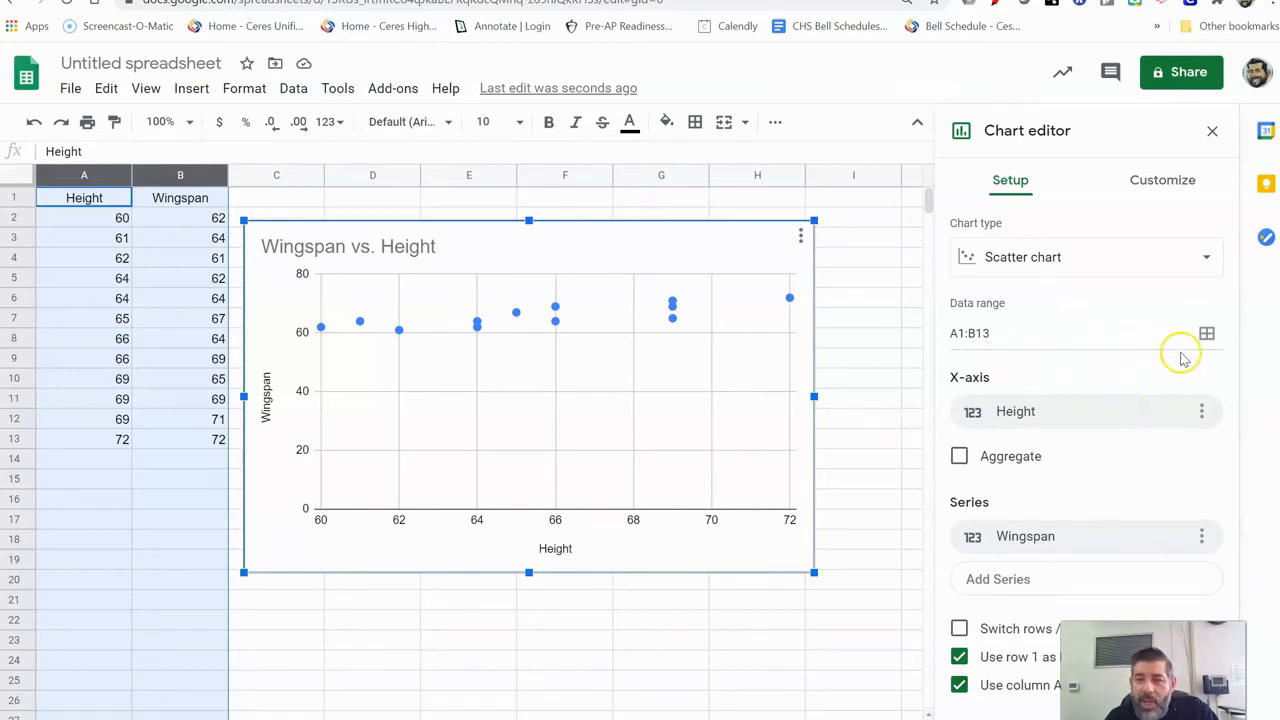
Set the vertical Wingspan axis minimum to 60 and maximum to 74.
{"action": "left_click", "coordinate": [1163, 186]}
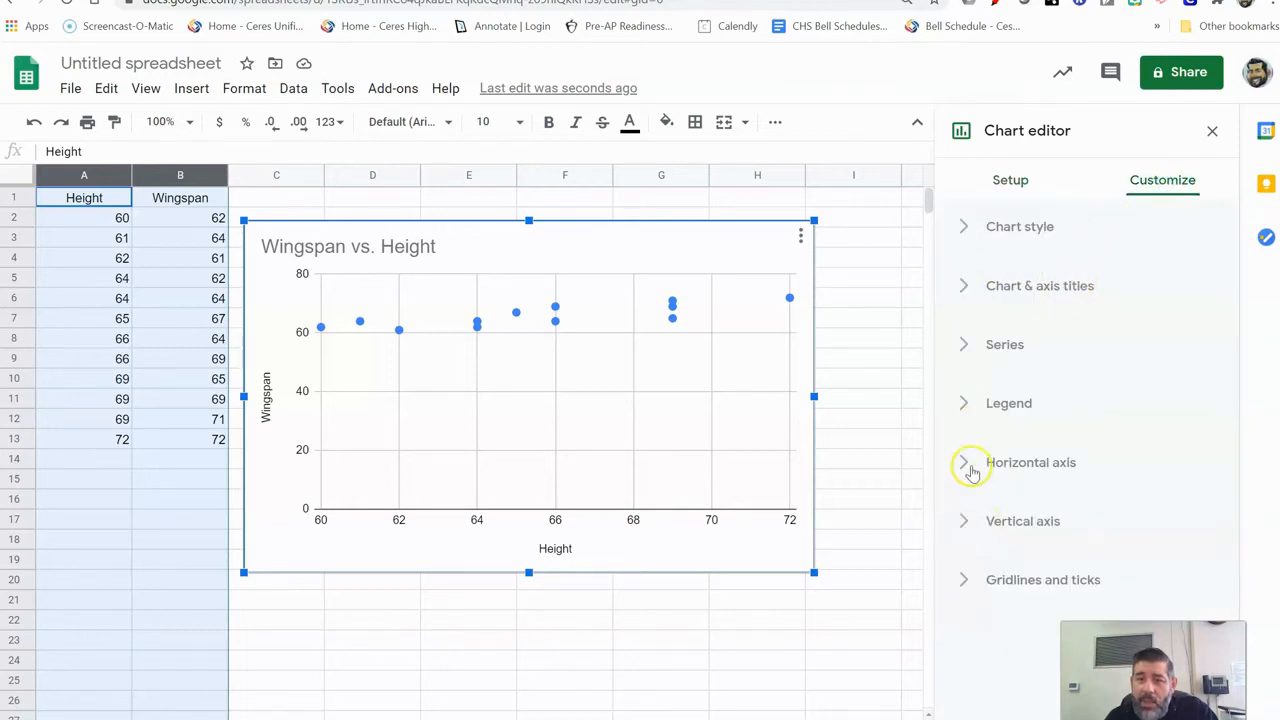
{"action": "left_click", "coordinate": [961, 527]}
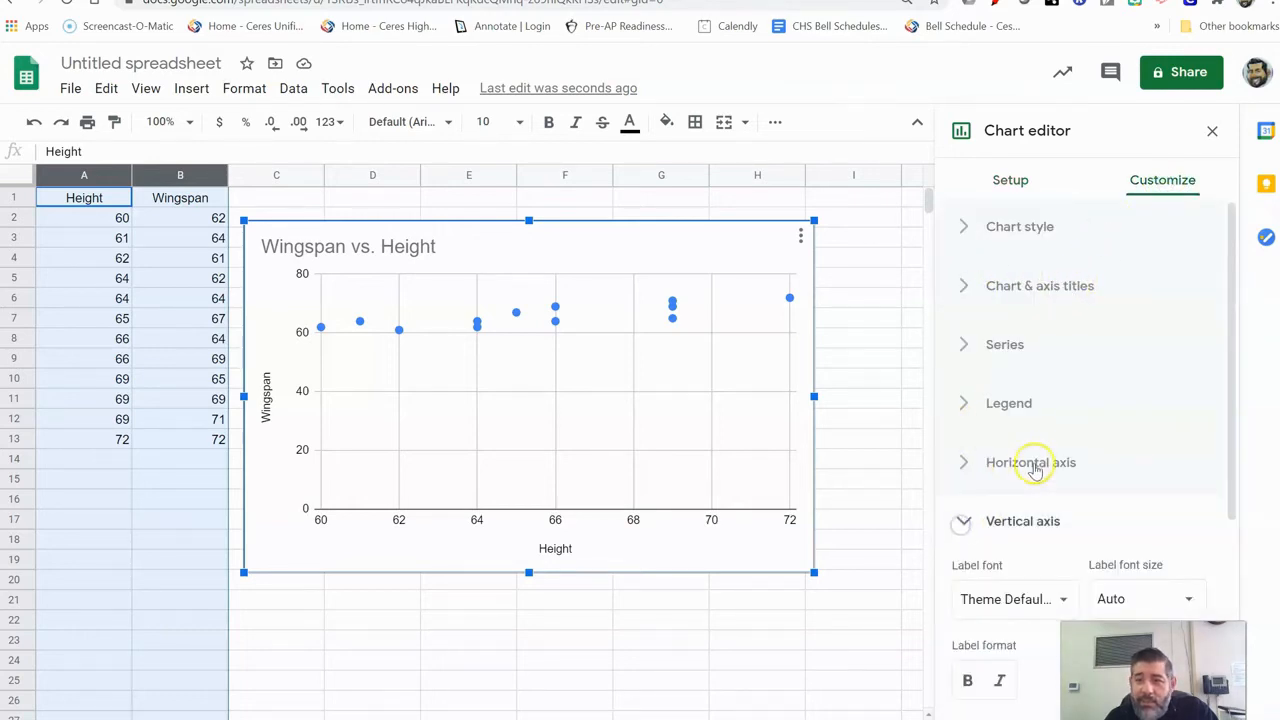
{"action": "scroll", "coordinate": [1034, 466], "scroll_direction": "down", "scroll_amount": 6}
{"action": "left_click", "coordinate": [981, 468]}
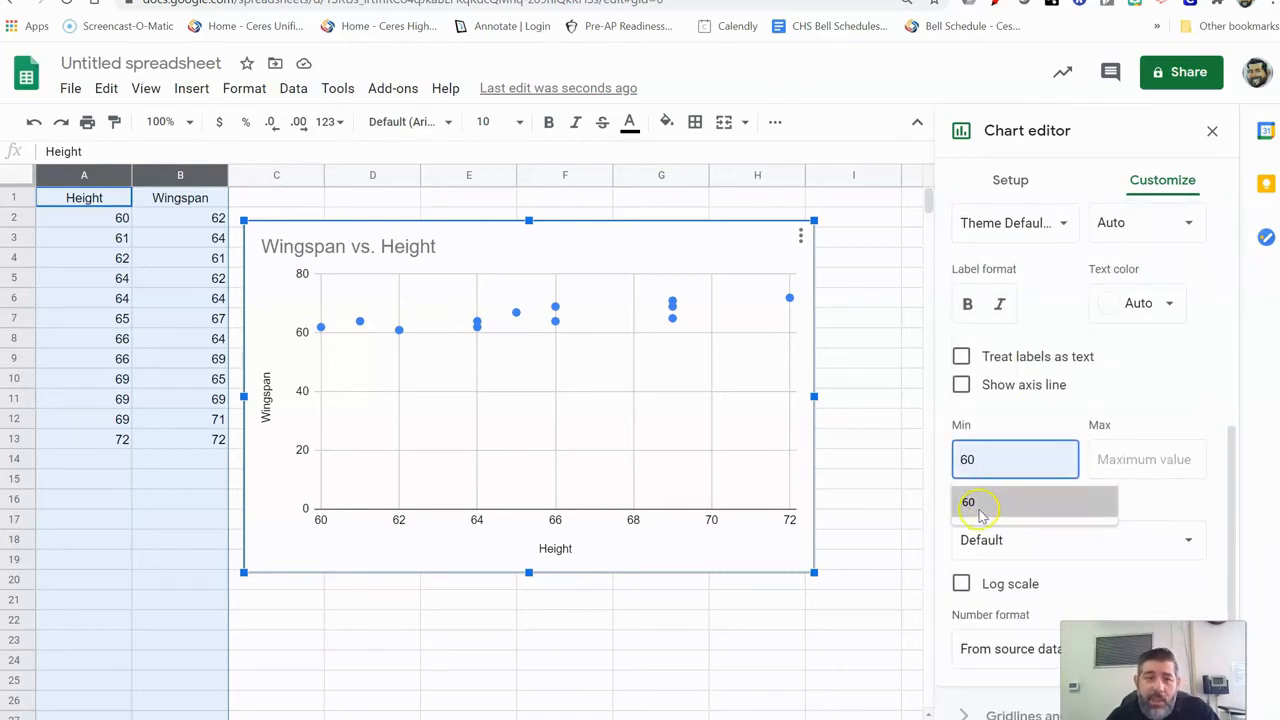
{"action": "left_click", "coordinate": [980, 510]}
{"action": "left_click", "coordinate": [1162, 458]}
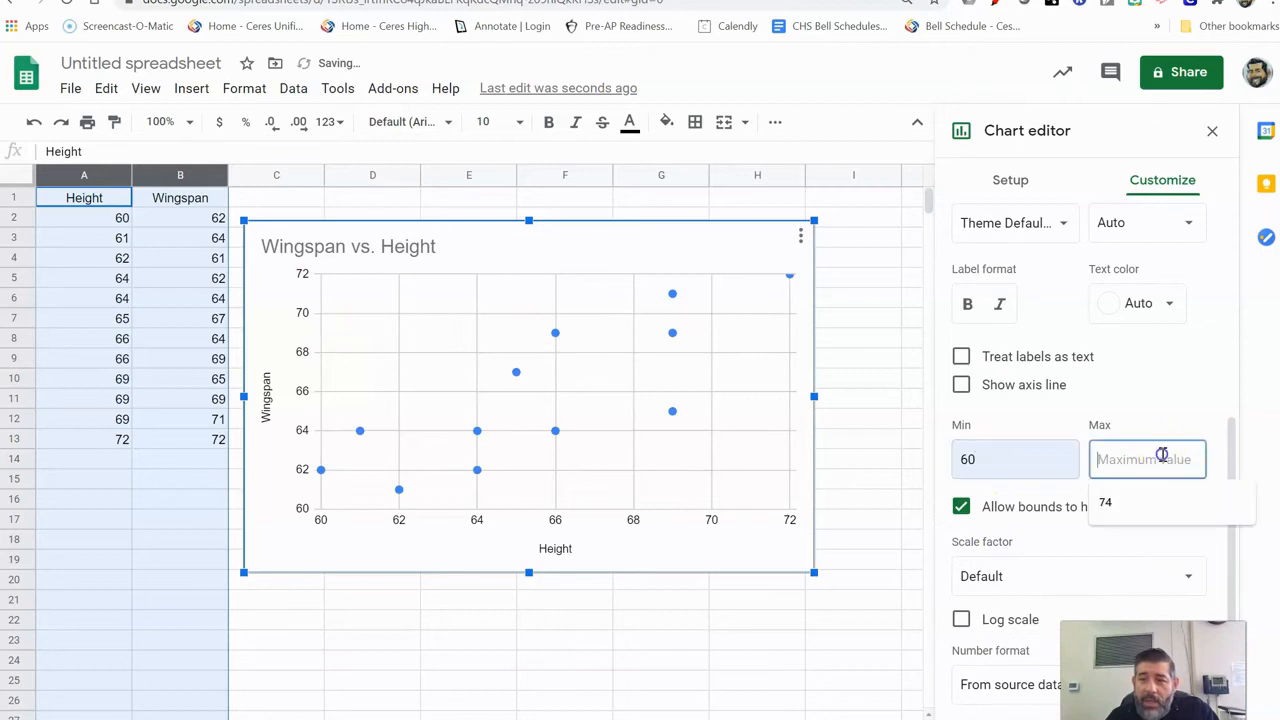
{"action": "left_click", "coordinate": [1113, 502]}
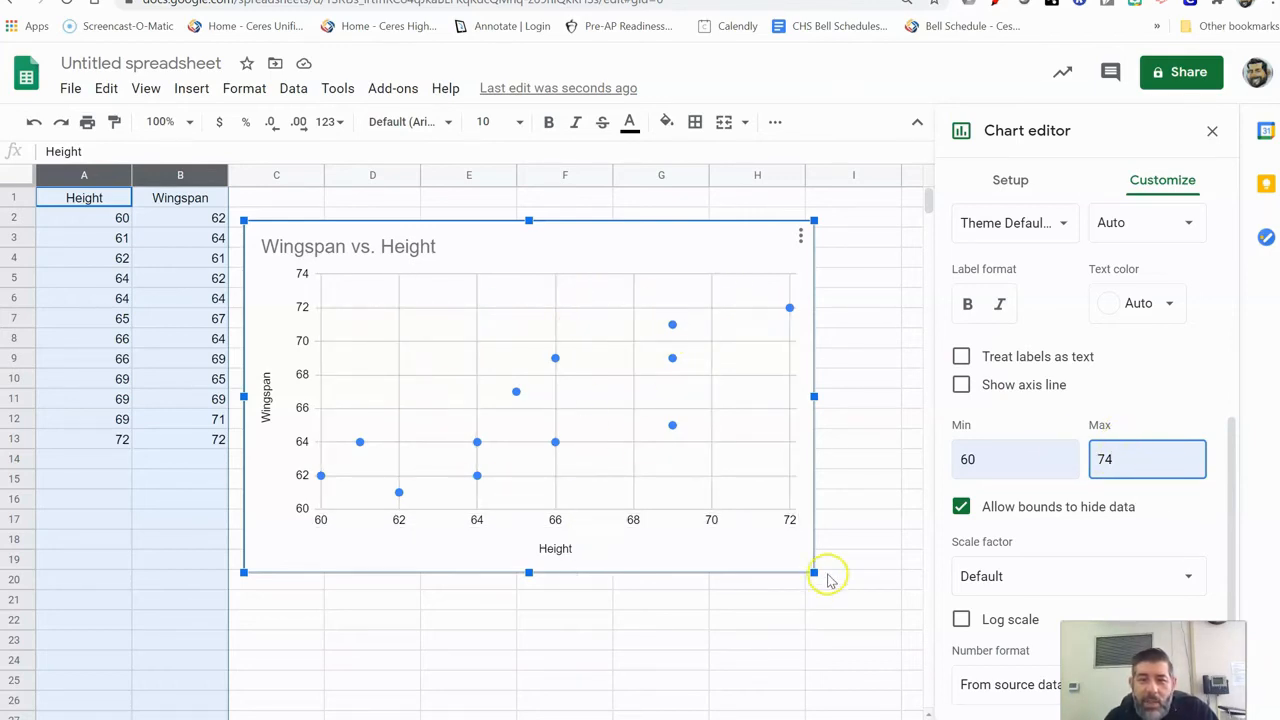
Drag the chart's lower-right and upper-left corners outward, then nudge it slightly upward.
{"action": "left_click_drag", "start_coordinate": [813, 573], "coordinate": [908, 633]}
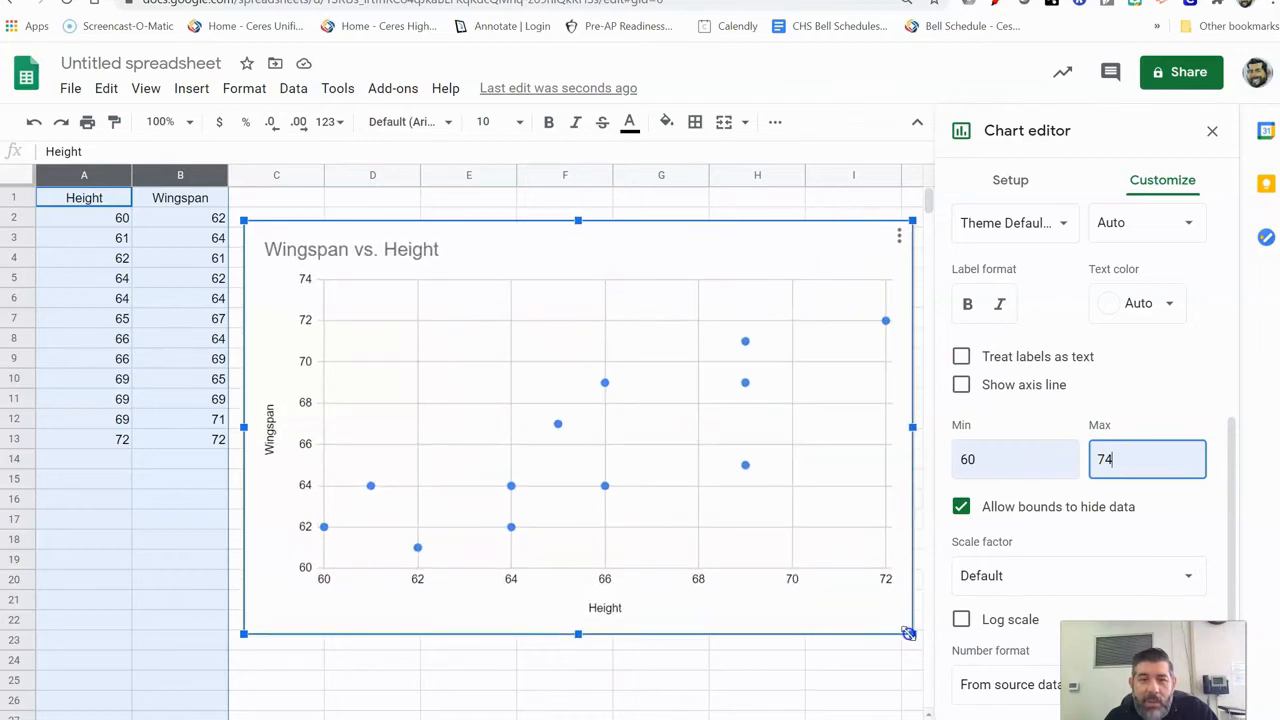
{"action": "mouse_move", "coordinate": [243, 220]}
{"action": "left_mouse_down"}
{"action": "mouse_move", "coordinate": [222, 205]}
{"action": "mouse_move", "coordinate": [262, 214]}
{"action": "left_mouse_up"}
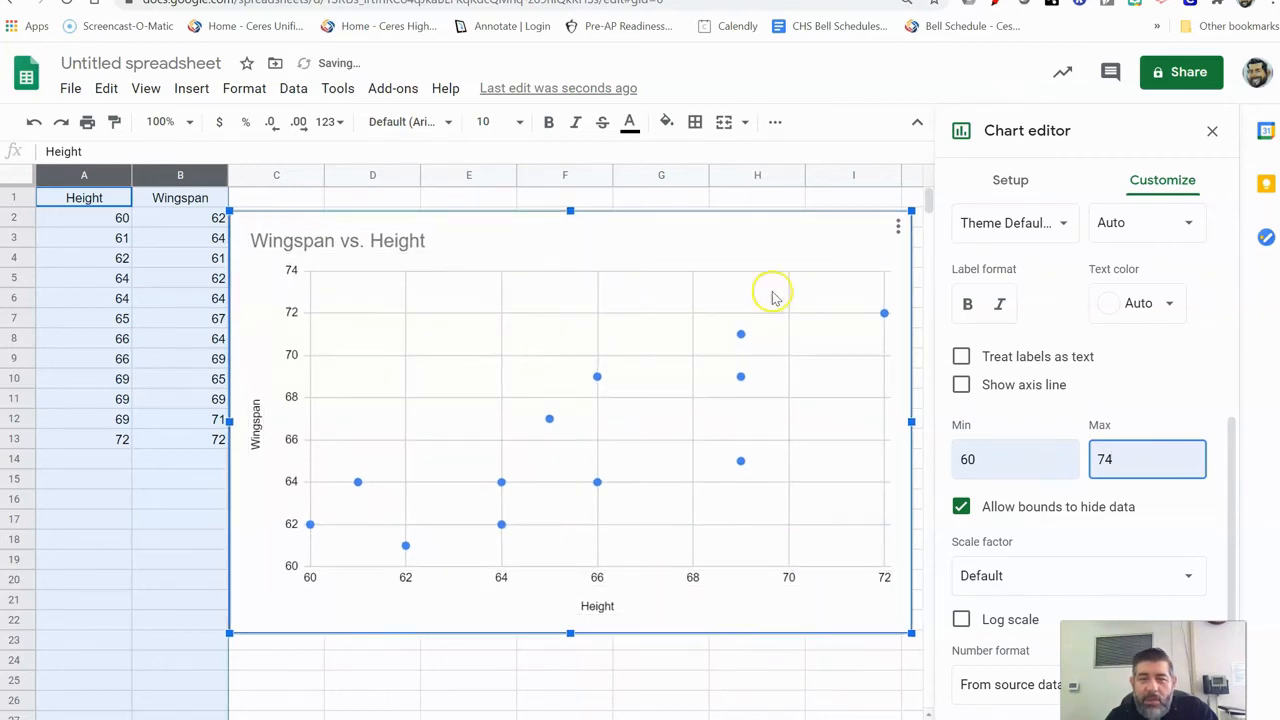
{"action": "mouse_move", "coordinate": [755, 210]}
{"action": "left_mouse_down"}
{"action": "mouse_move", "coordinate": [737, 214]}
{"action": "mouse_move", "coordinate": [745, 203]}
{"action": "left_mouse_up"}
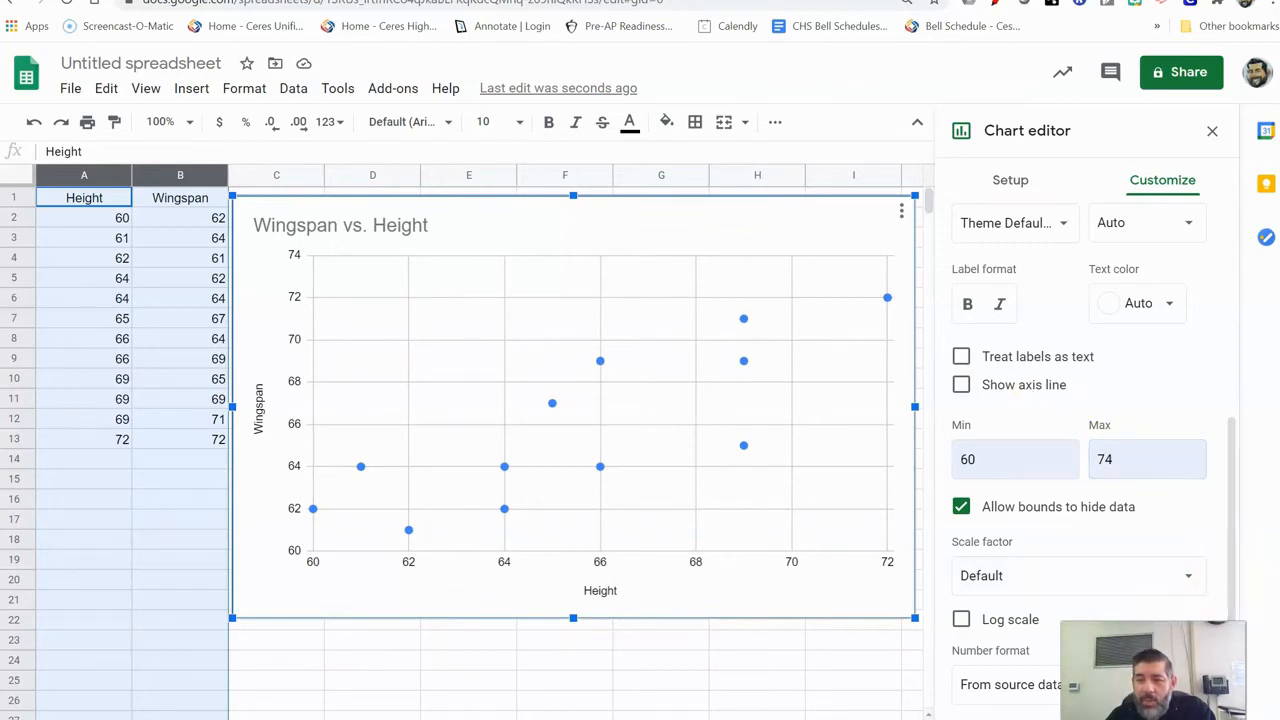
Collapse the Vertical axis and Chart & axis titles sections and expand Series in Customize.
{"action": "left_click", "coordinate": [587, 465]}
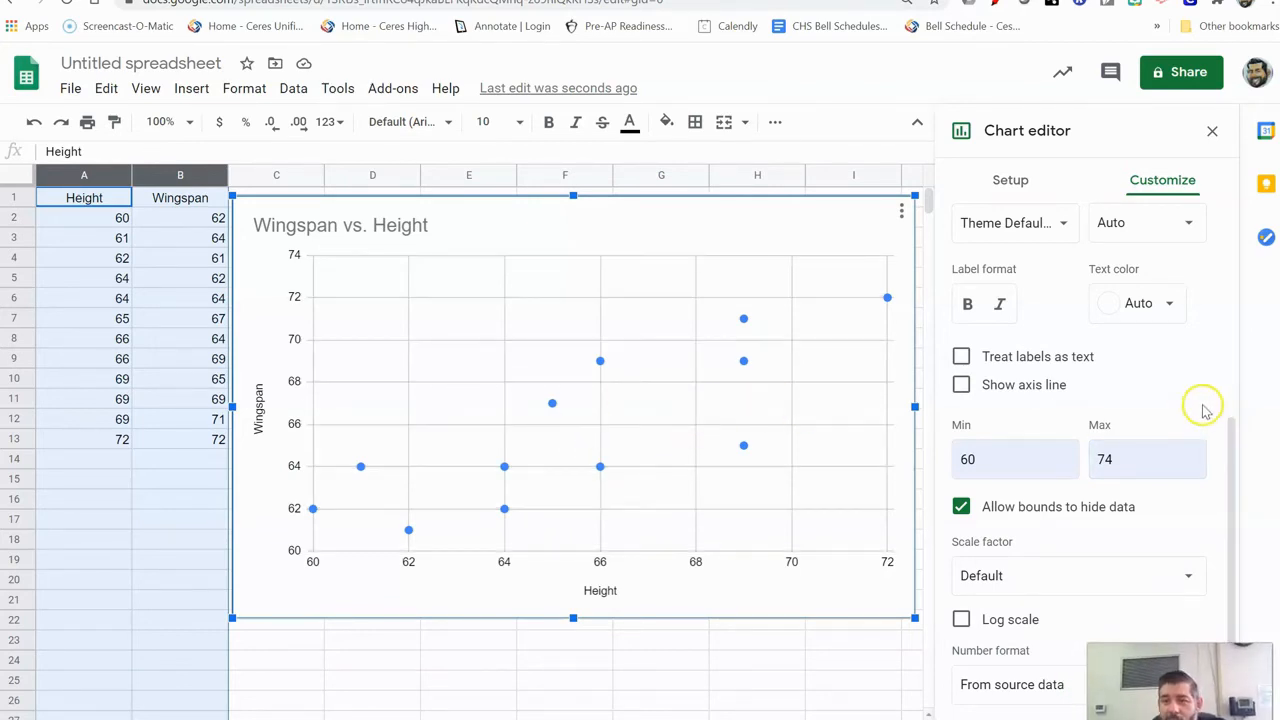
{"action": "scroll", "coordinate": [1050, 480], "scroll_direction": "down", "scroll_amount": 1}
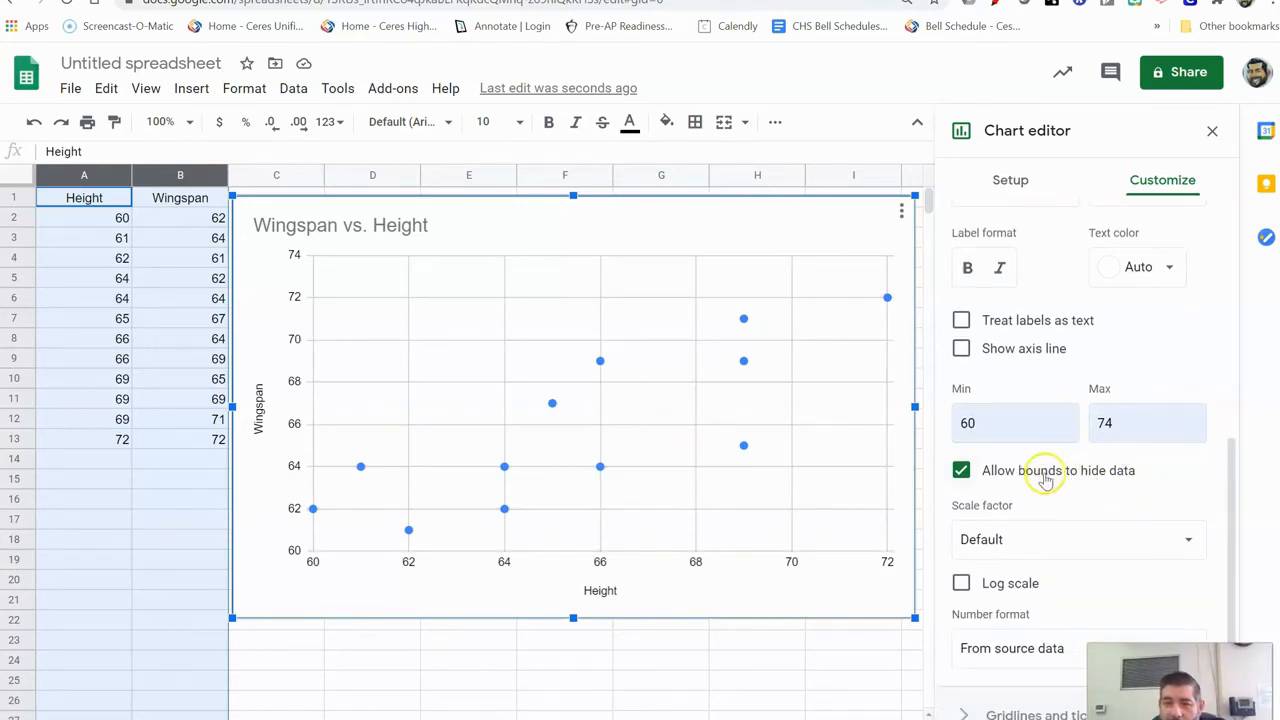
{"action": "scroll", "coordinate": [1060, 429], "scroll_direction": "up", "scroll_amount": 5}
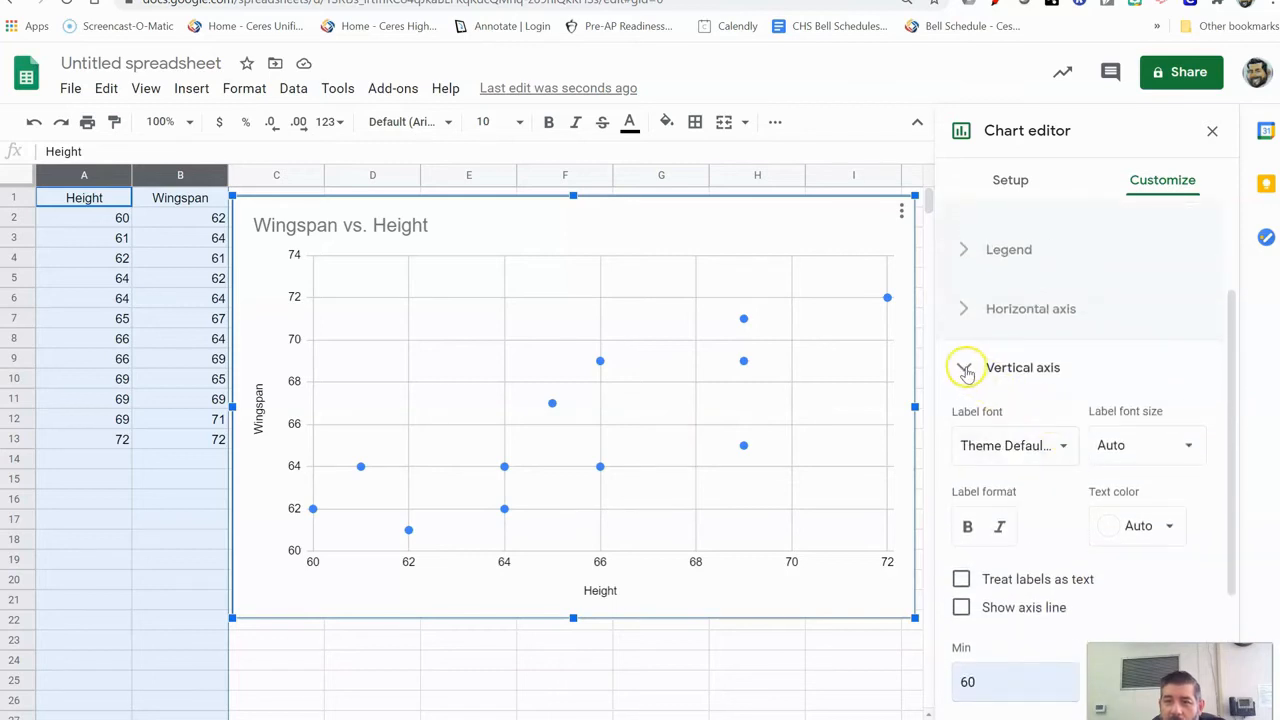
{"action": "left_click", "coordinate": [964, 368]}
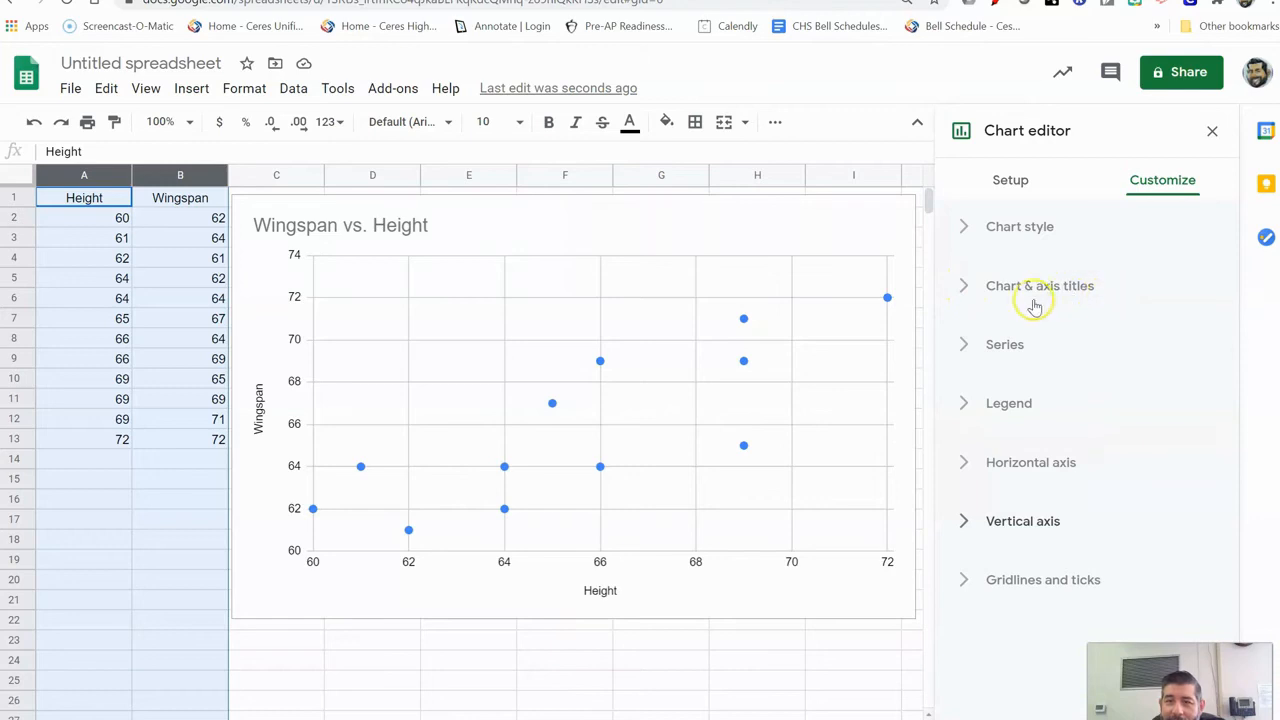
{"action": "left_click", "coordinate": [962, 288]}
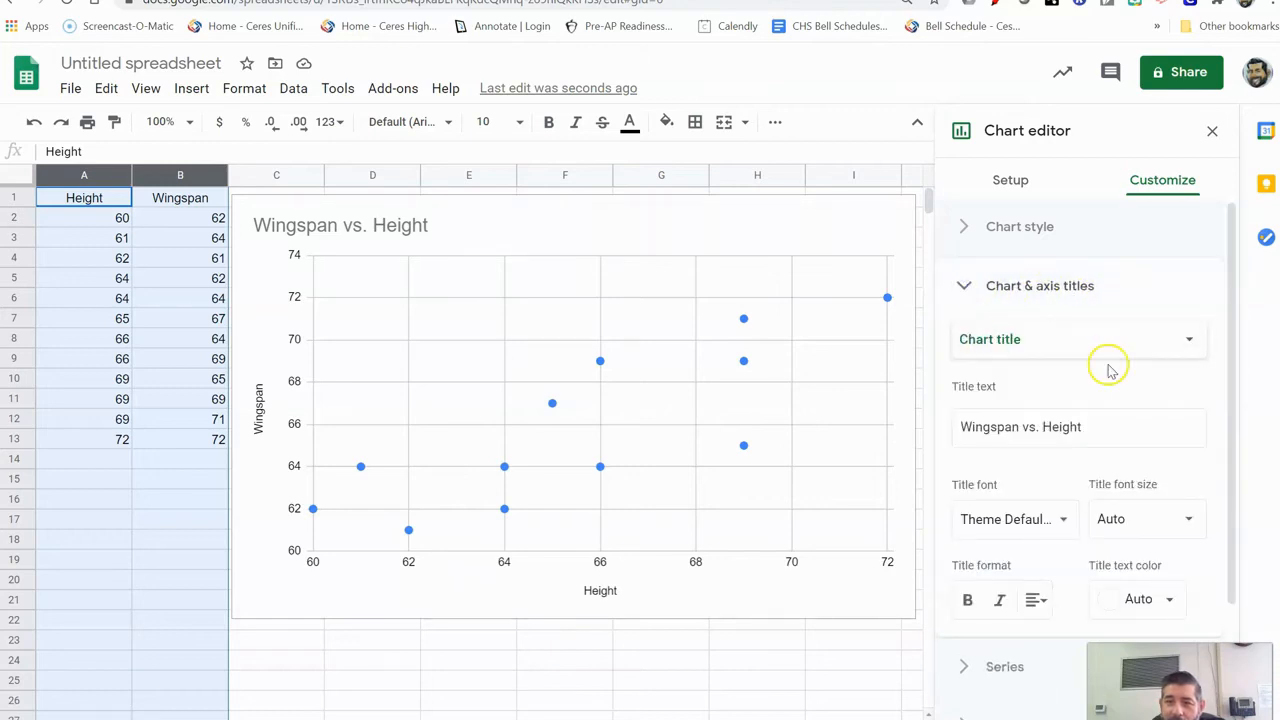
{"action": "scroll", "coordinate": [1108, 368], "scroll_direction": "down", "scroll_amount": 2}
{"action": "scroll", "coordinate": [1108, 370], "scroll_direction": "up", "scroll_amount": 1}
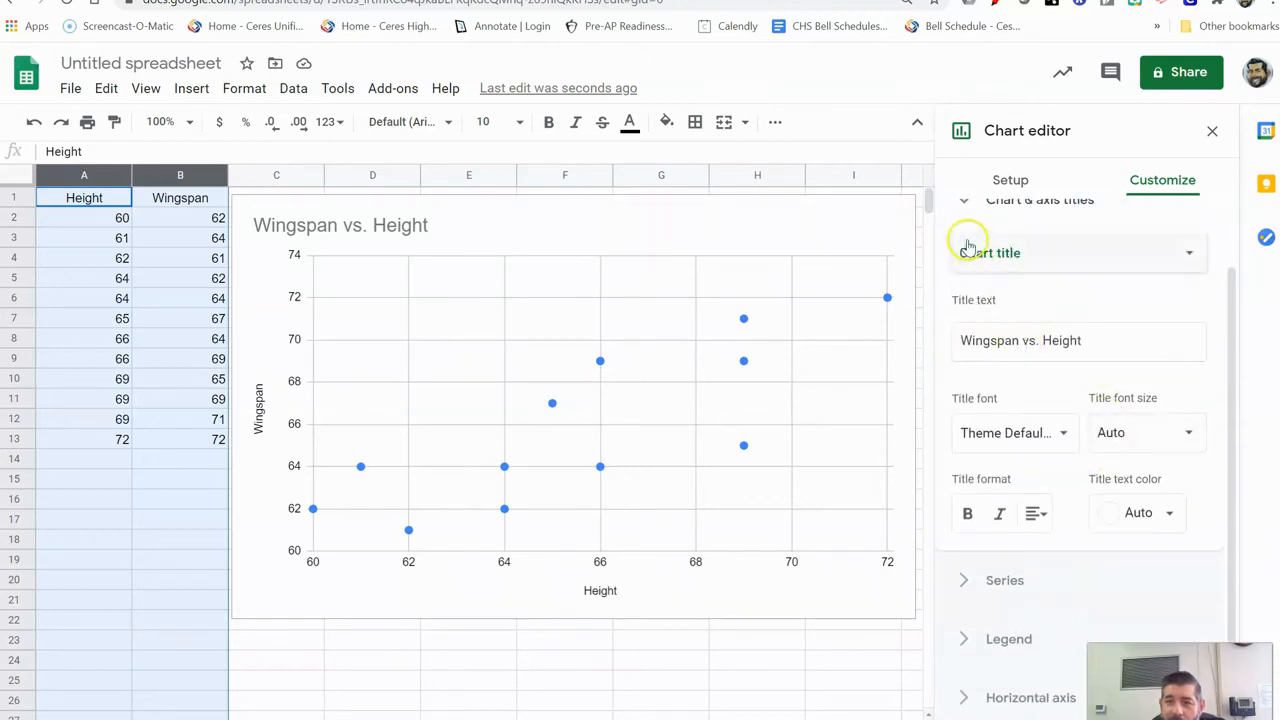
{"action": "scroll", "coordinate": [964, 258], "scroll_direction": "up", "scroll_amount": 1}
{"action": "left_click", "coordinate": [962, 288]}
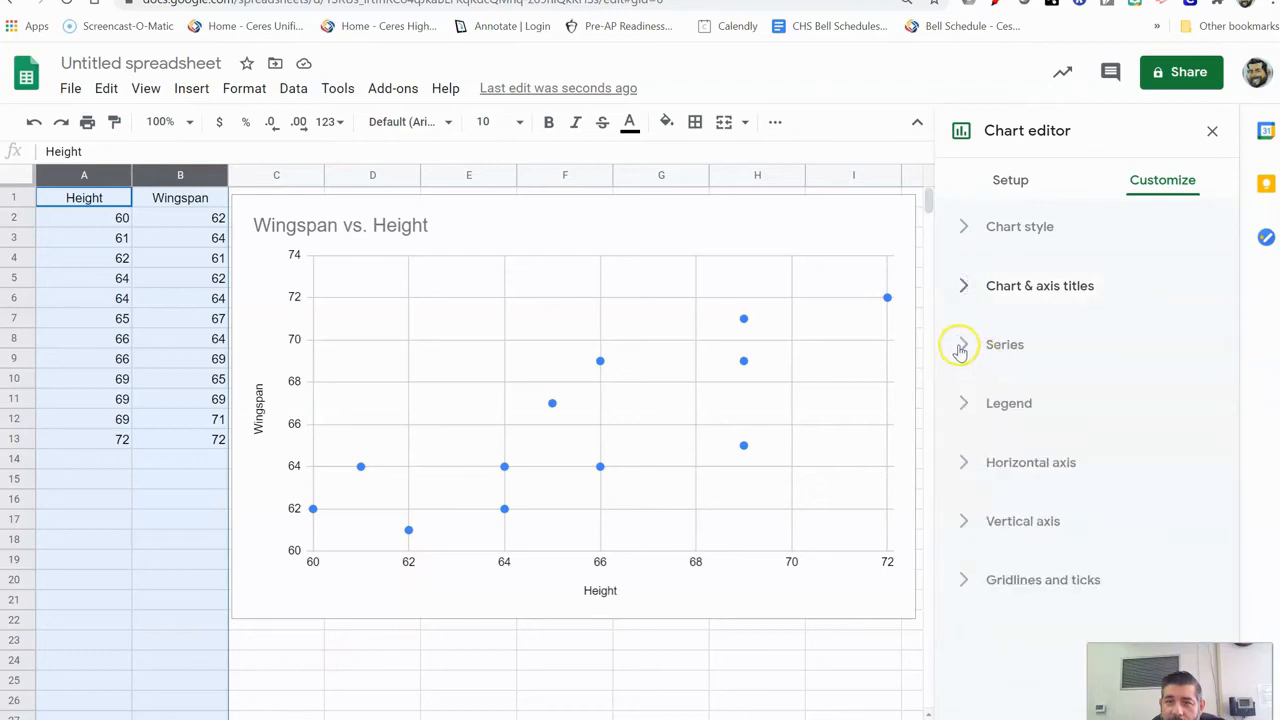
{"action": "left_click", "coordinate": [961, 344]}
{"action": "scroll", "coordinate": [958, 352], "scroll_direction": "down", "scroll_amount": 4}
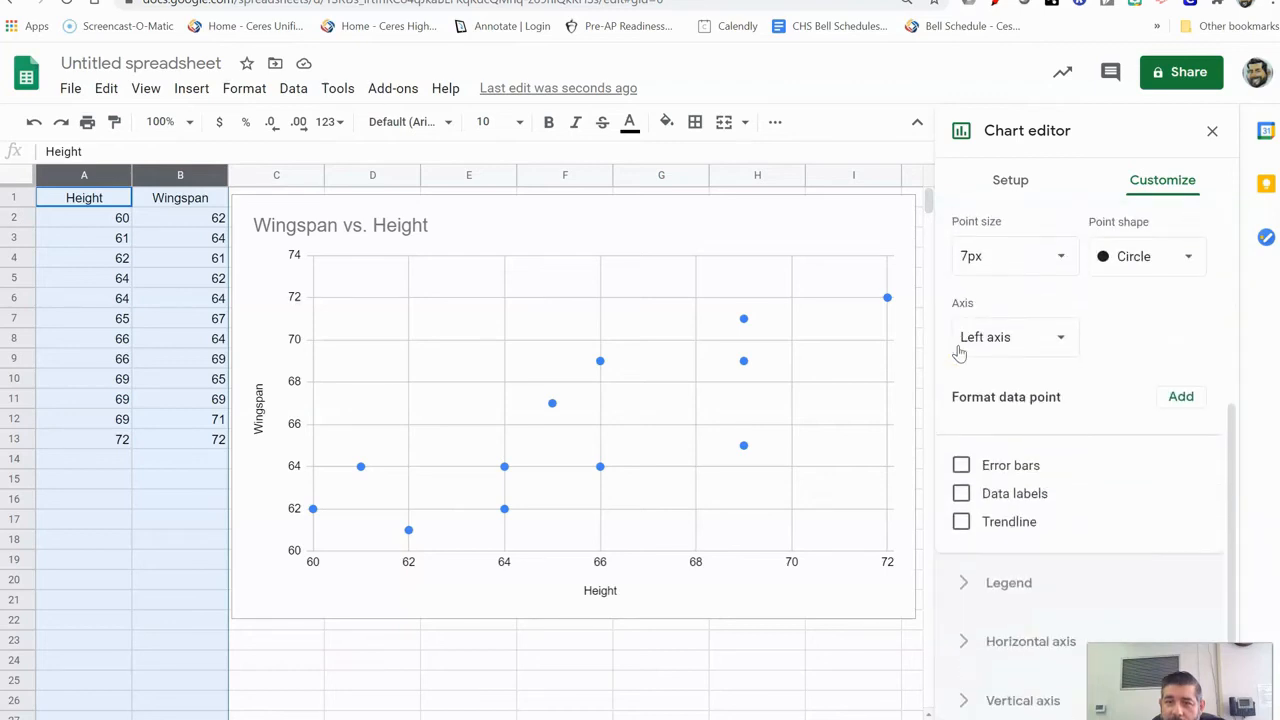
{"action": "scroll", "coordinate": [958, 350], "scroll_direction": "up", "scroll_amount": 2}
{"action": "scroll", "coordinate": [966, 320], "scroll_direction": "up", "scroll_amount": 1}
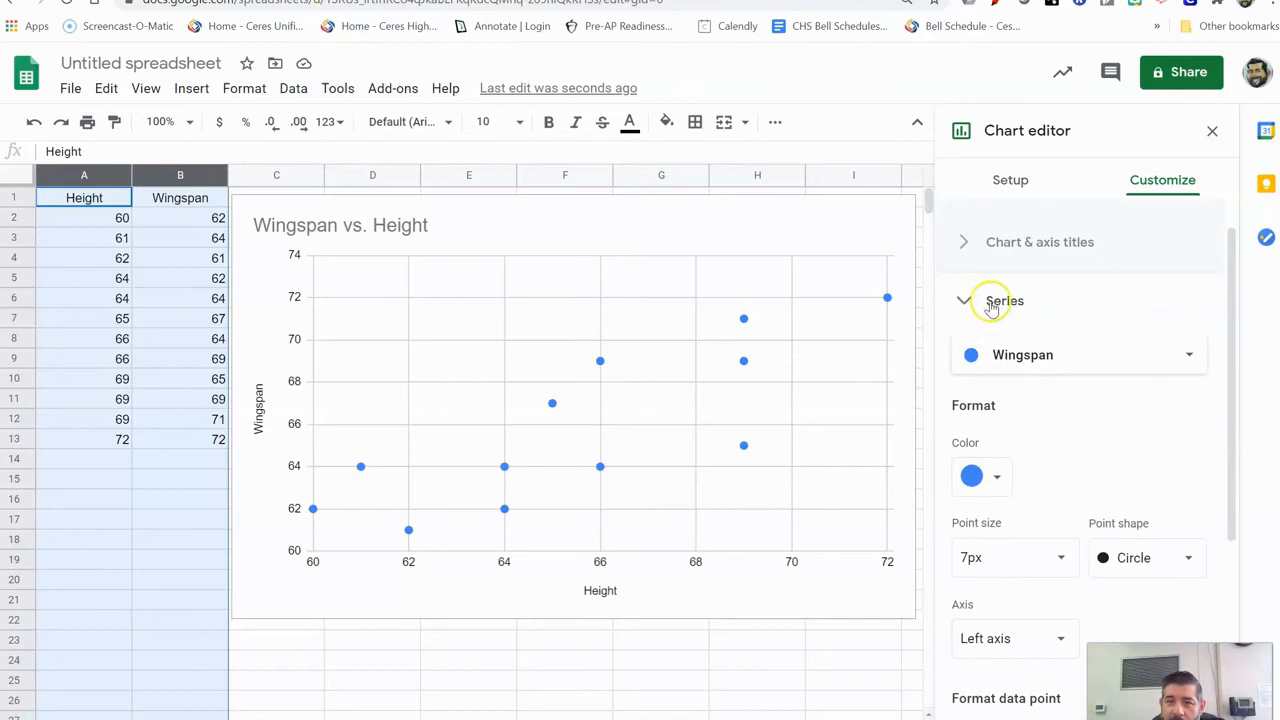
{"action": "scroll", "coordinate": [988, 315], "scroll_direction": "down", "scroll_amount": 2}
{"action": "scroll", "coordinate": [989, 328], "scroll_direction": "down", "scroll_amount": 1}
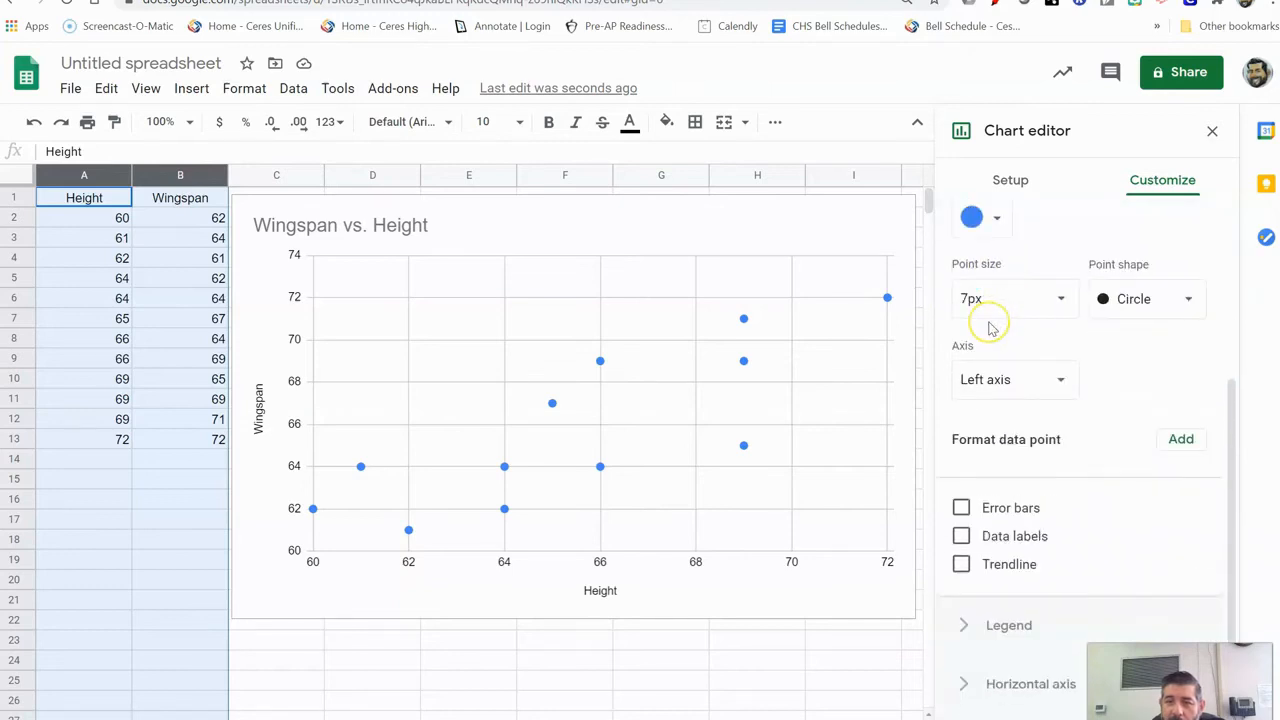
{"action": "scroll", "coordinate": [990, 328], "scroll_direction": "down", "scroll_amount": 1}
{"action": "scroll", "coordinate": [991, 330], "scroll_direction": "up", "scroll_amount": 3}
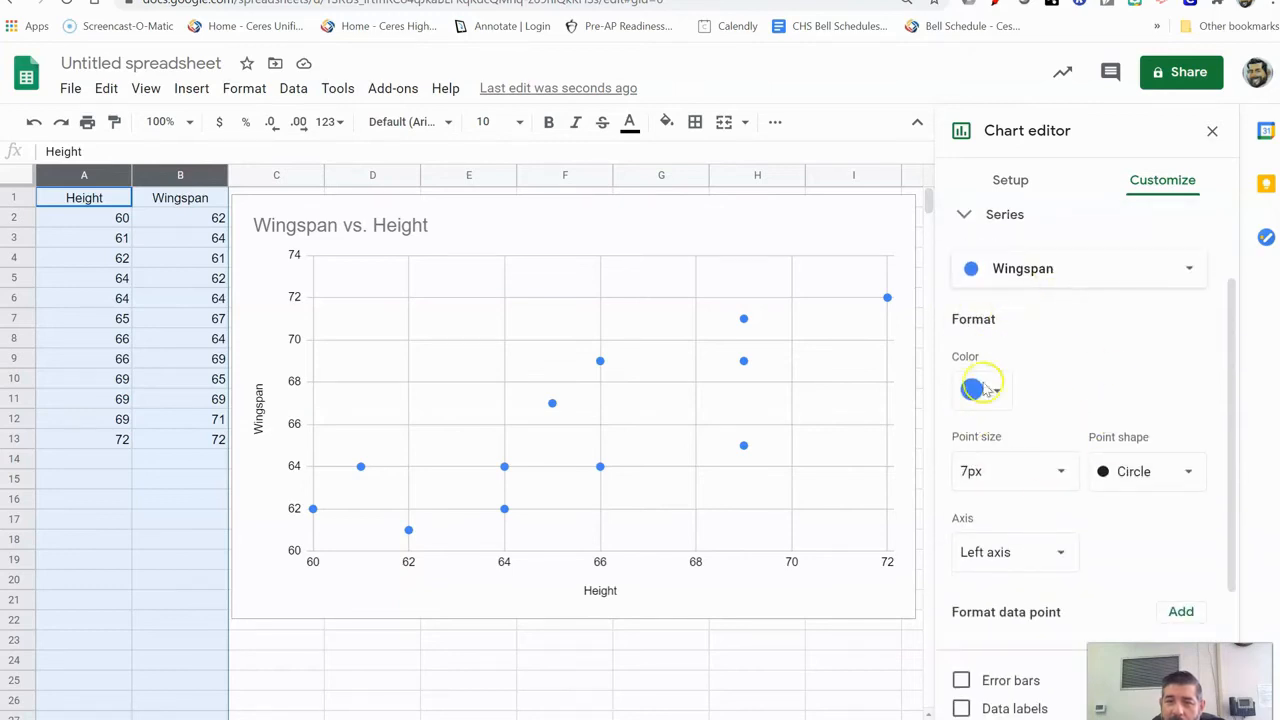
{"action": "scroll", "coordinate": [1063, 469], "scroll_direction": "down", "scroll_amount": 2}
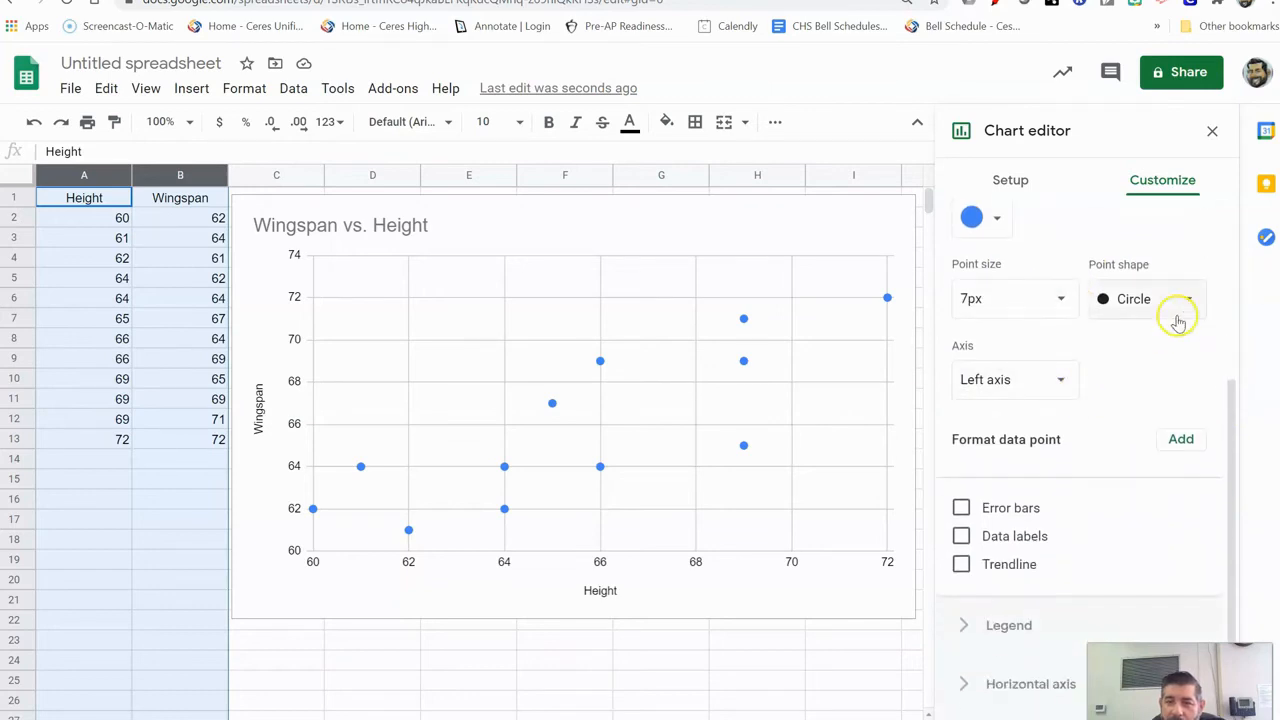
{"action": "left_click", "coordinate": [1180, 318]}
{"action": "left_click", "coordinate": [1172, 325]}
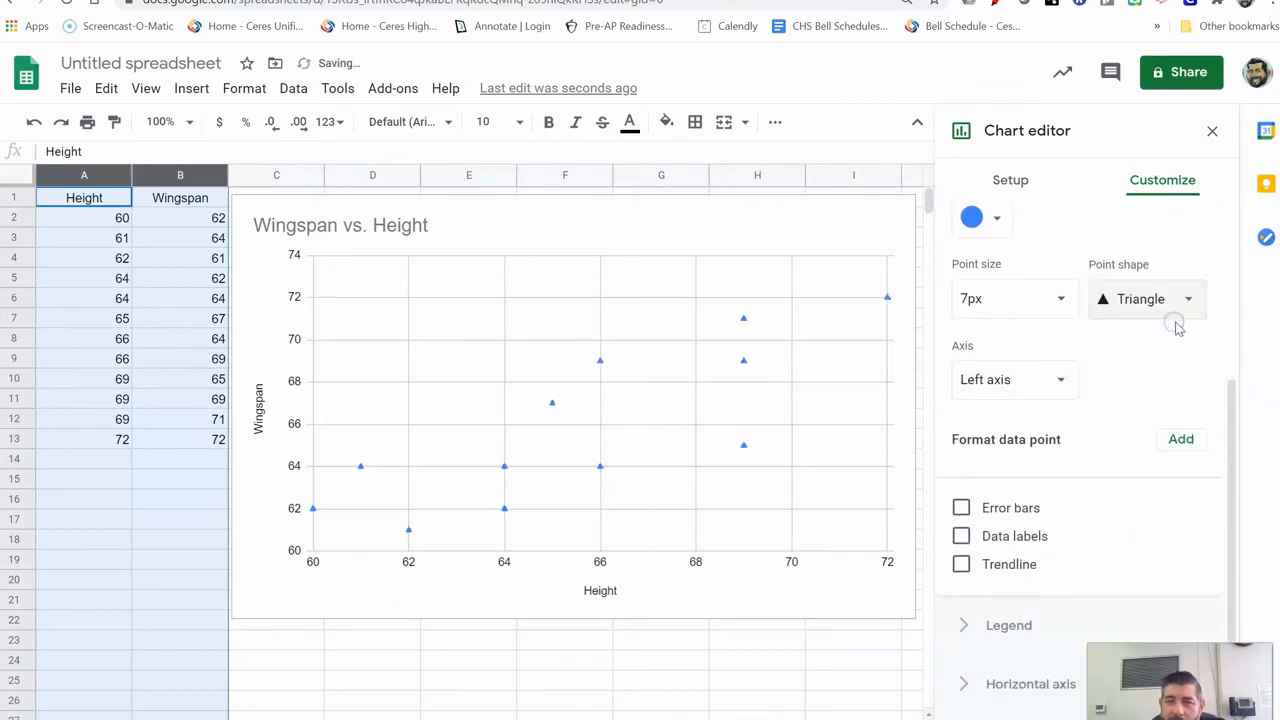
{"action": "left_click", "coordinate": [1186, 303]}
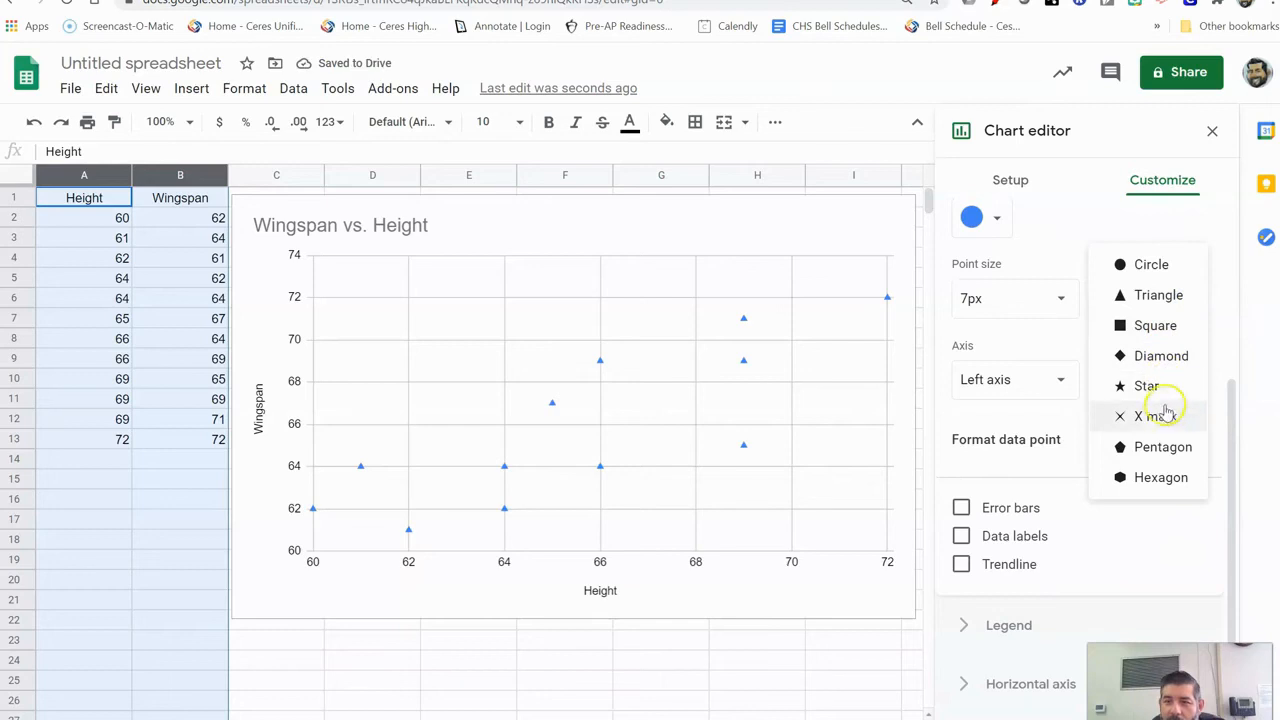
{"action": "left_click", "coordinate": [1157, 263]}
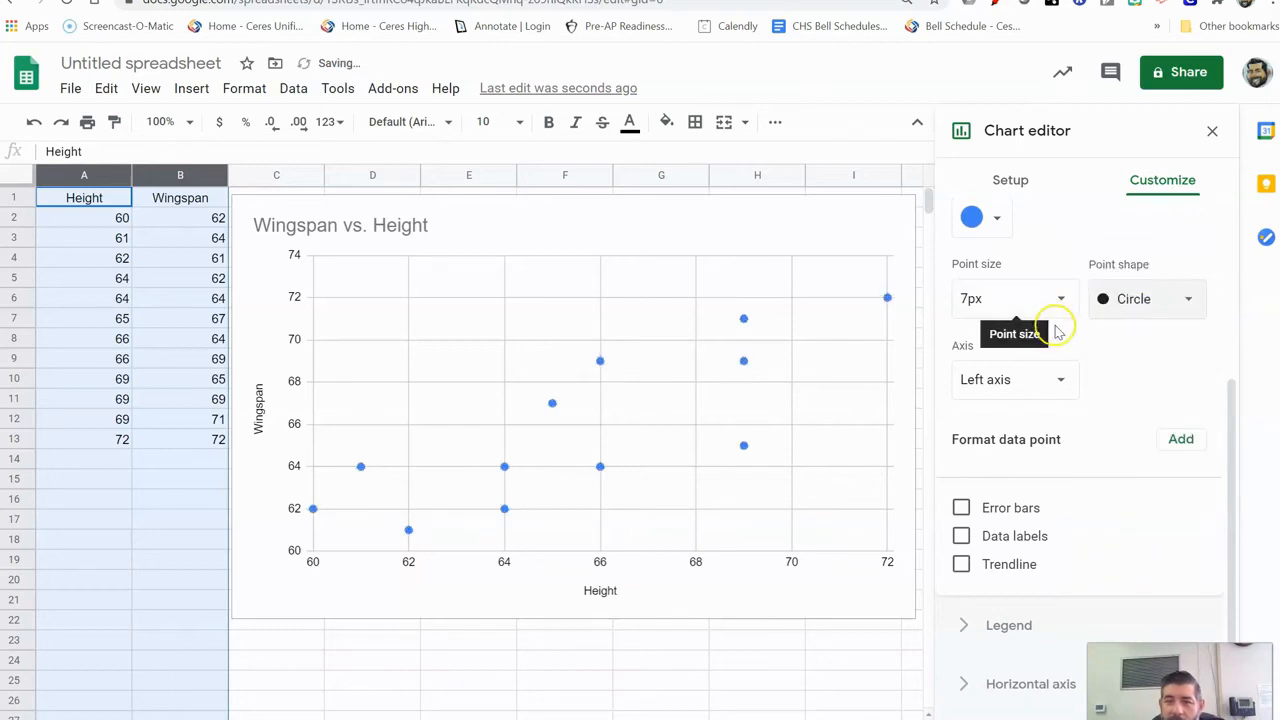
{"action": "scroll", "coordinate": [1057, 331], "scroll_direction": "down", "scroll_amount": 1}
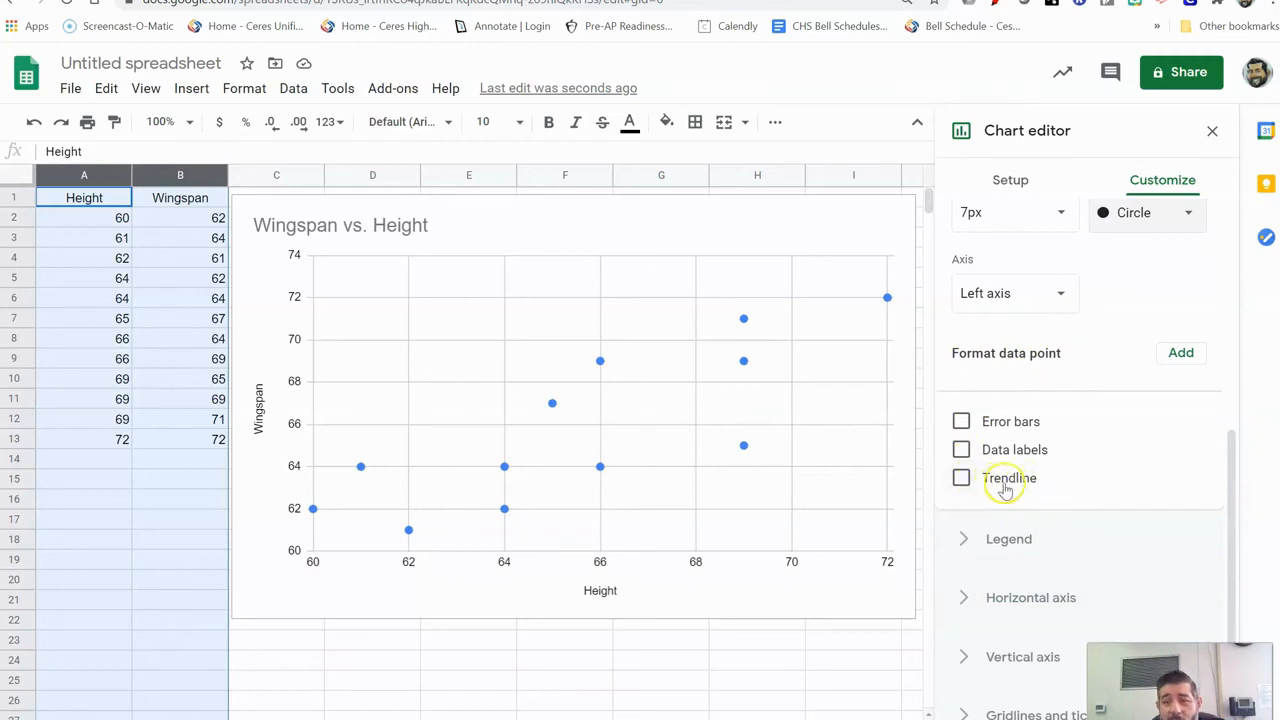
Enable a purple linear trendline on the Wingspan series, setting its thickness to 2px.
{"action": "left_click", "coordinate": [960, 479]}
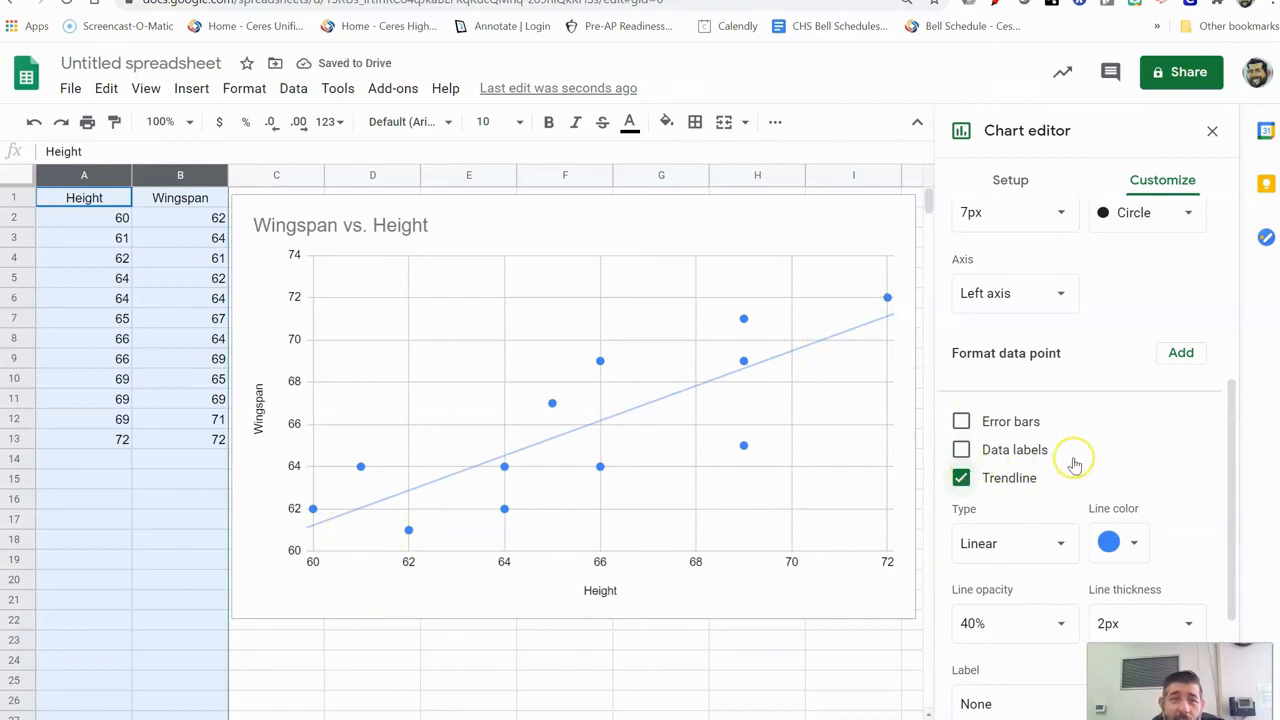
{"action": "scroll", "coordinate": [1073, 455], "scroll_direction": "down", "scroll_amount": 2}
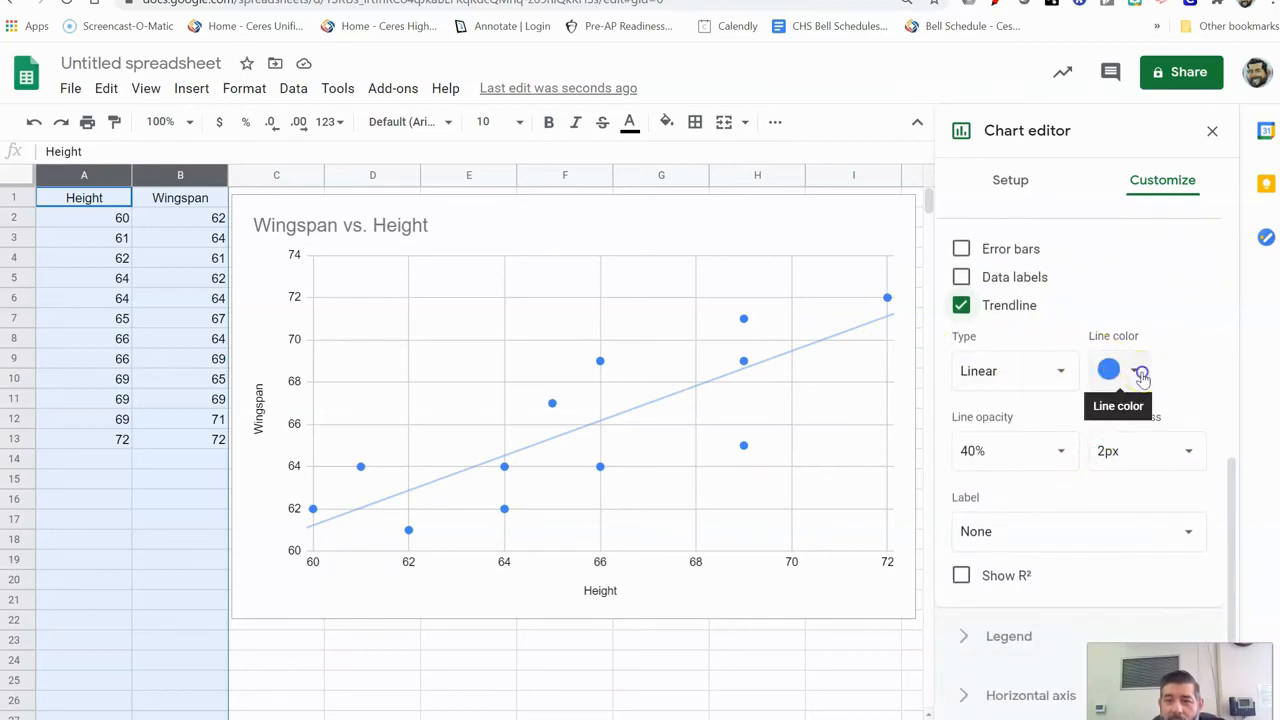
{"action": "left_click", "coordinate": [1138, 370]}
{"action": "left_click", "coordinate": [1106, 435]}
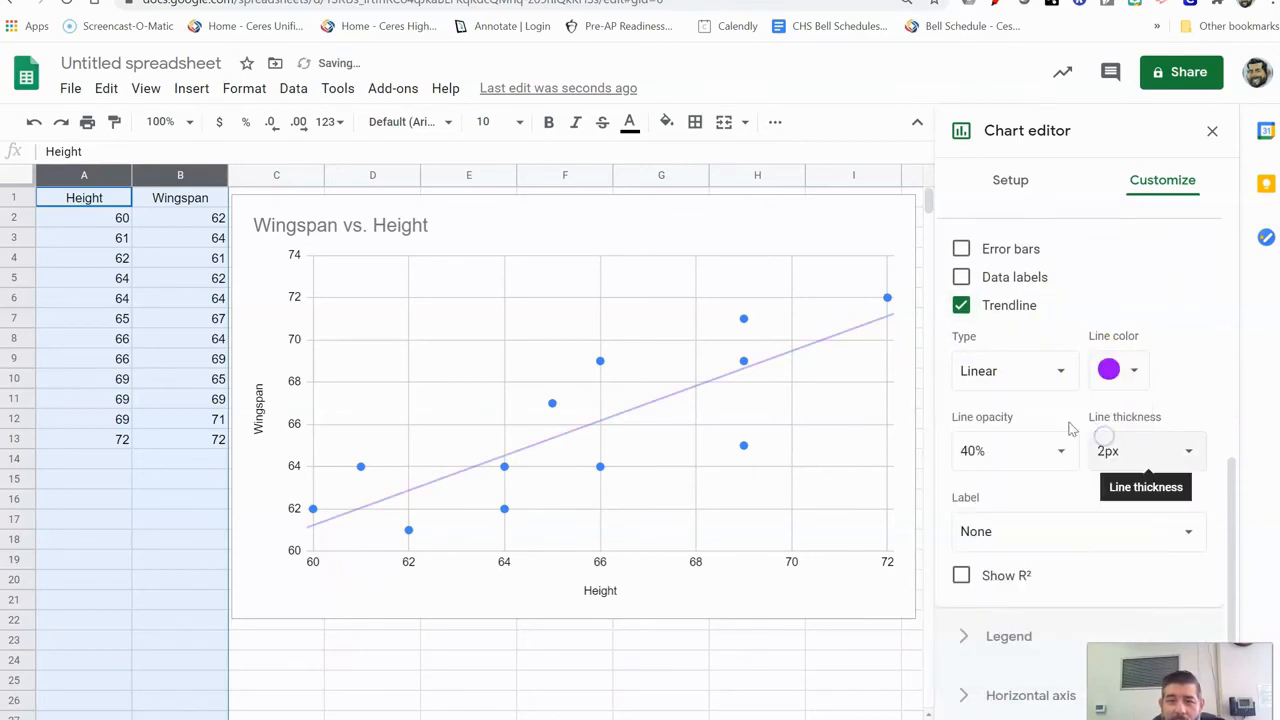
{"action": "left_click", "coordinate": [1062, 376]}
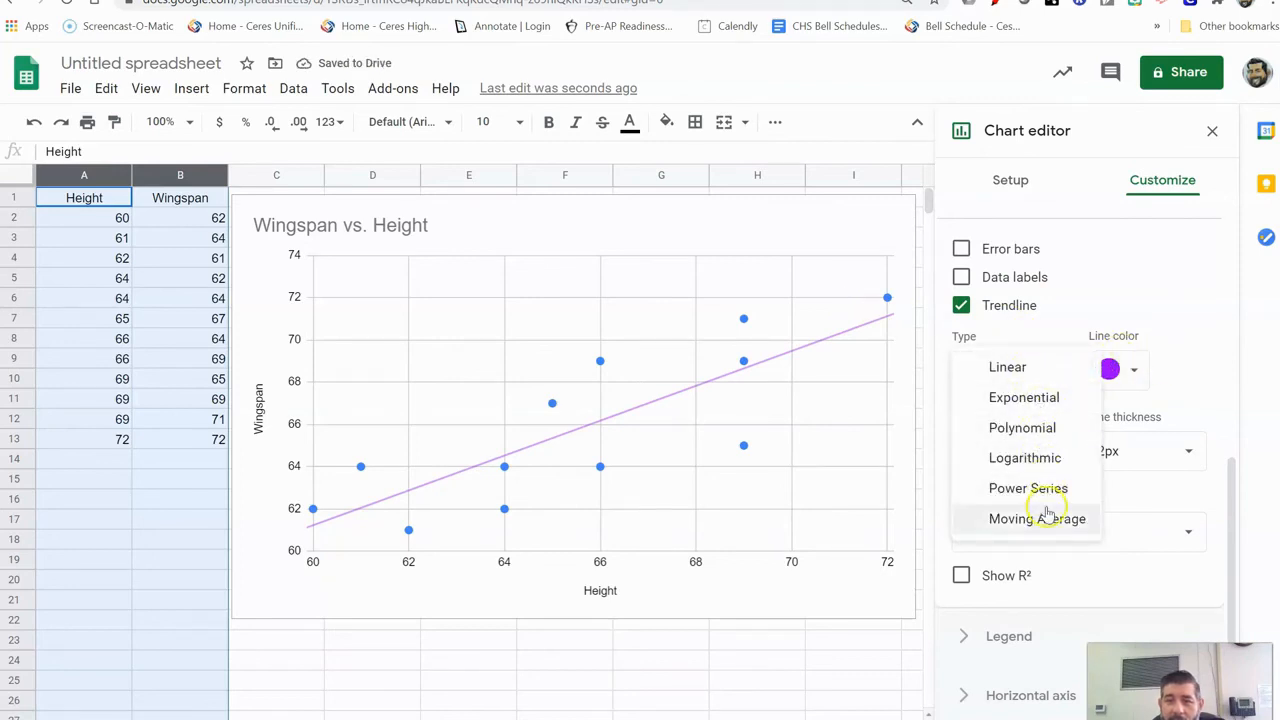
{"action": "left_click", "coordinate": [1019, 372]}
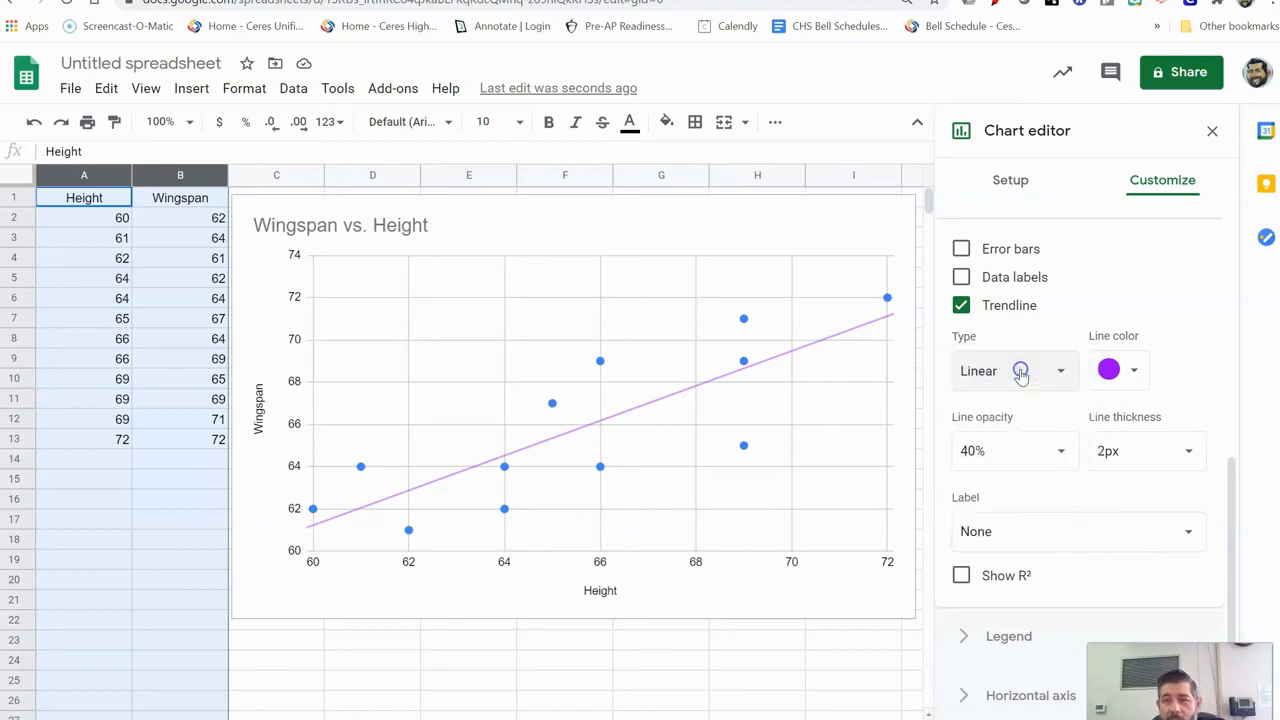
{"action": "scroll", "coordinate": [1190, 384], "scroll_direction": "down", "scroll_amount": 1}
{"action": "left_click", "coordinate": [1189, 365]}
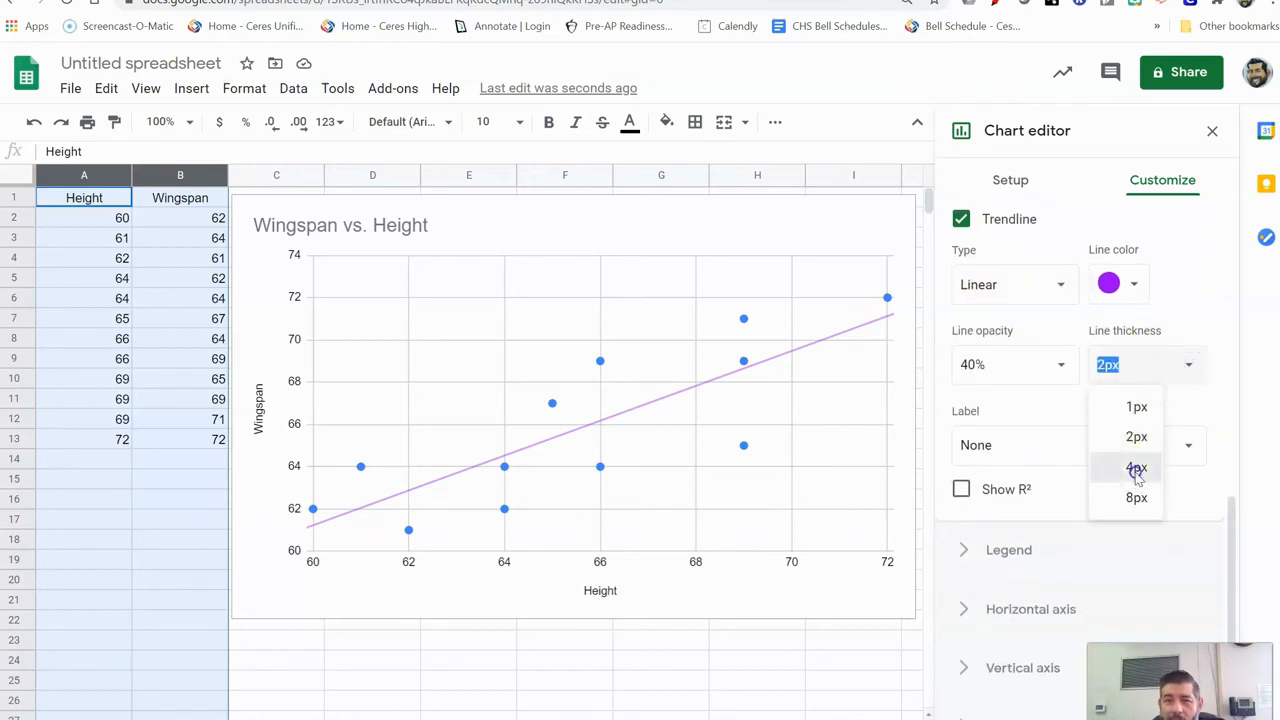
{"action": "left_click", "coordinate": [1136, 470]}
{"action": "left_click", "coordinate": [1190, 364]}
{"action": "left_click", "coordinate": [1135, 437]}
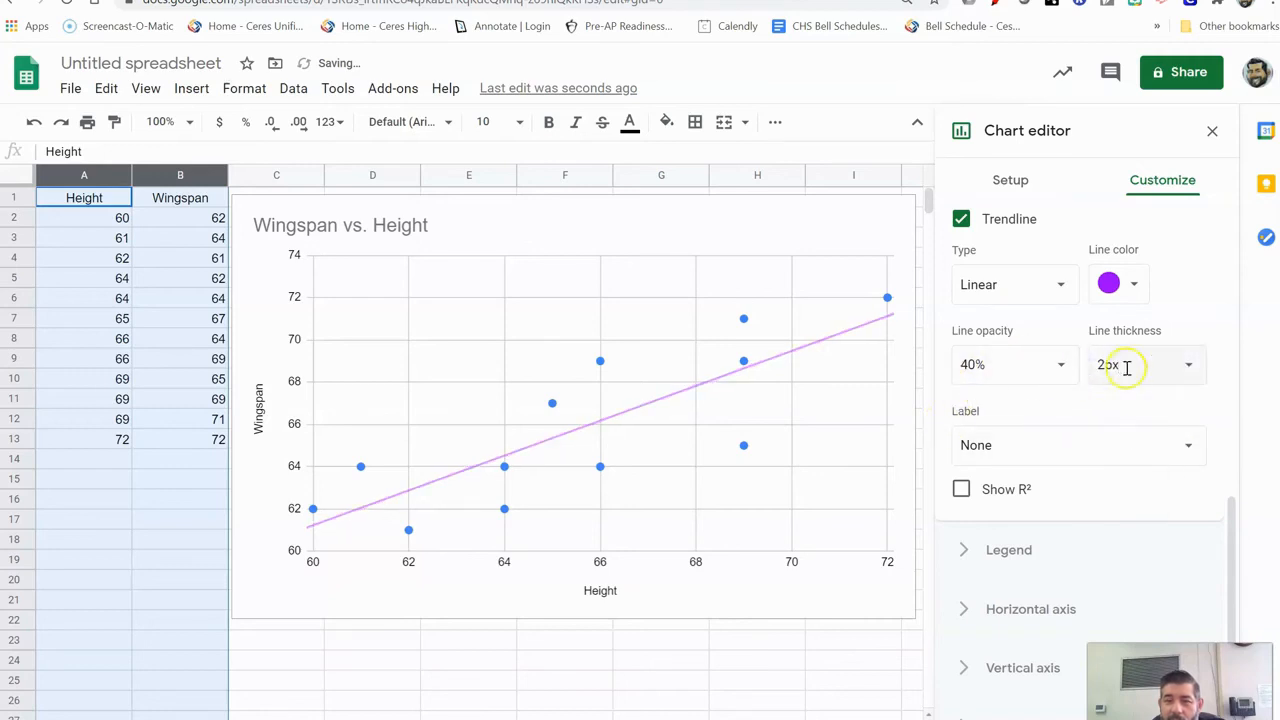
{"action": "scroll", "coordinate": [965, 390], "scroll_direction": "down", "scroll_amount": 1}
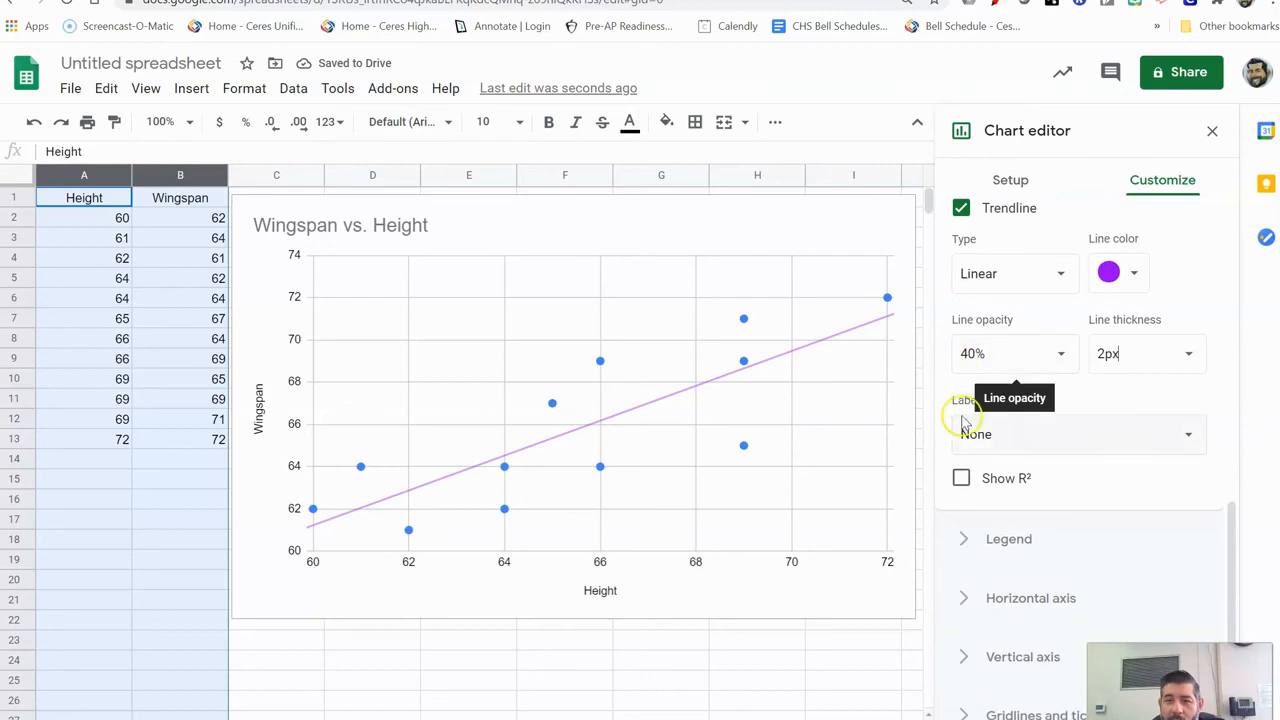
Show R² and label the trendline with its equation, giving 0.825*x + 11.7 and R² = 0.668.
{"action": "left_click", "coordinate": [961, 482]}
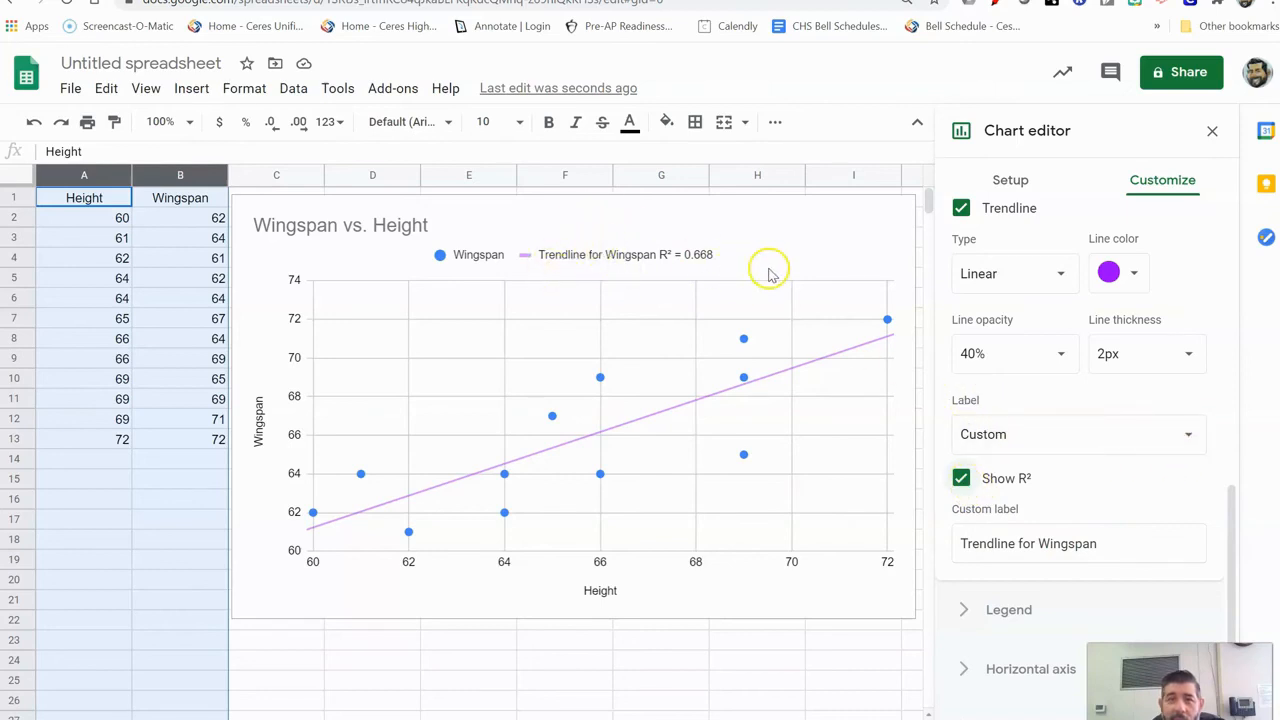
{"action": "left_click", "coordinate": [1189, 442]}
{"action": "left_click", "coordinate": [1189, 442]}
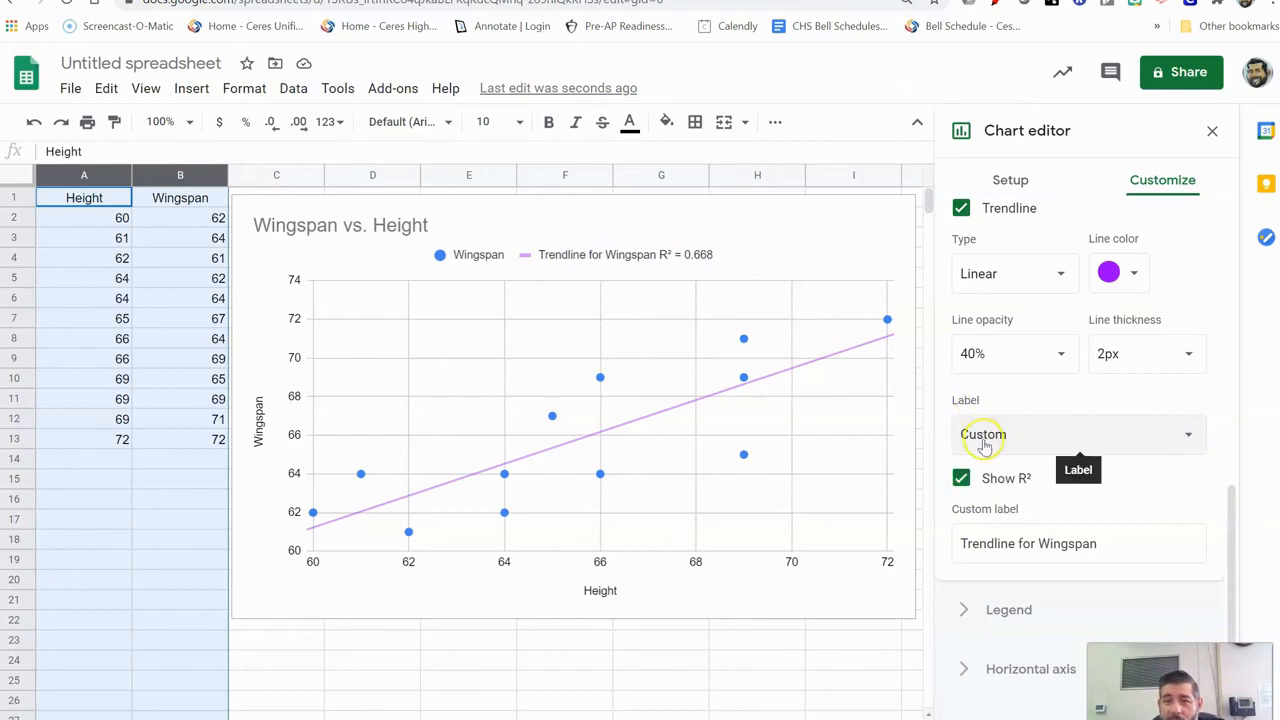
{"action": "left_click", "coordinate": [1188, 440]}
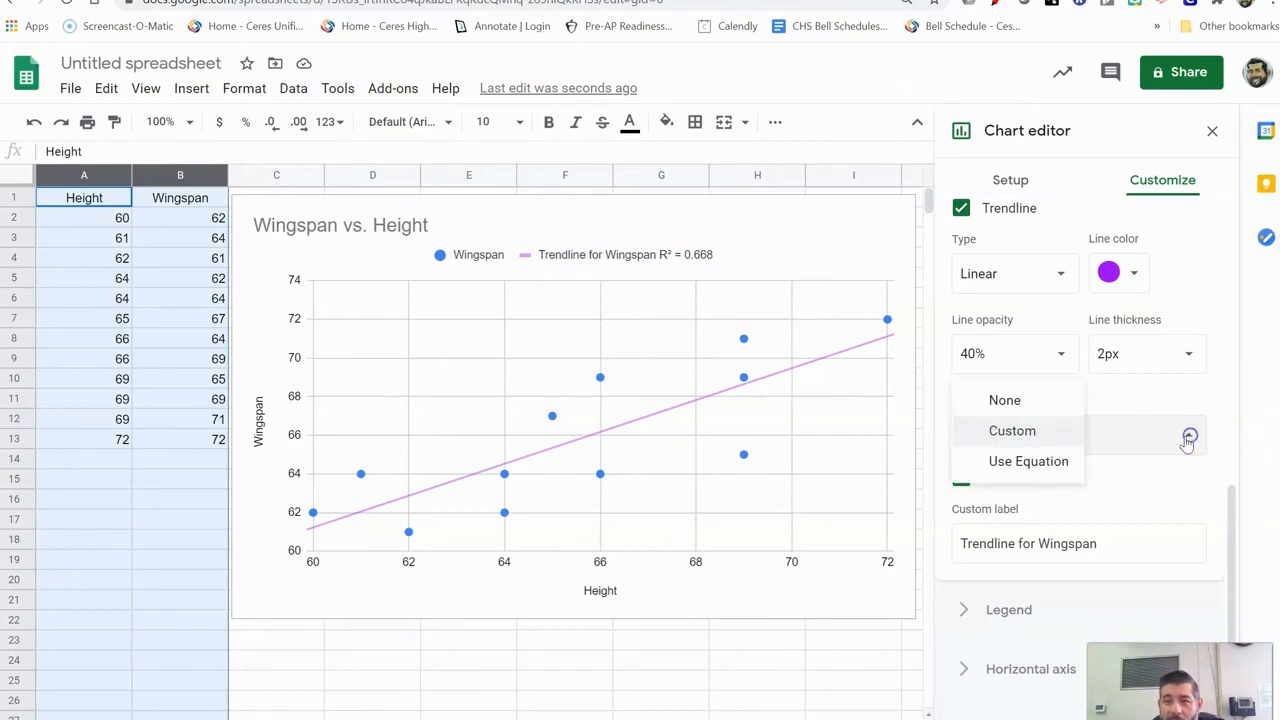
{"action": "left_click", "coordinate": [1014, 464]}
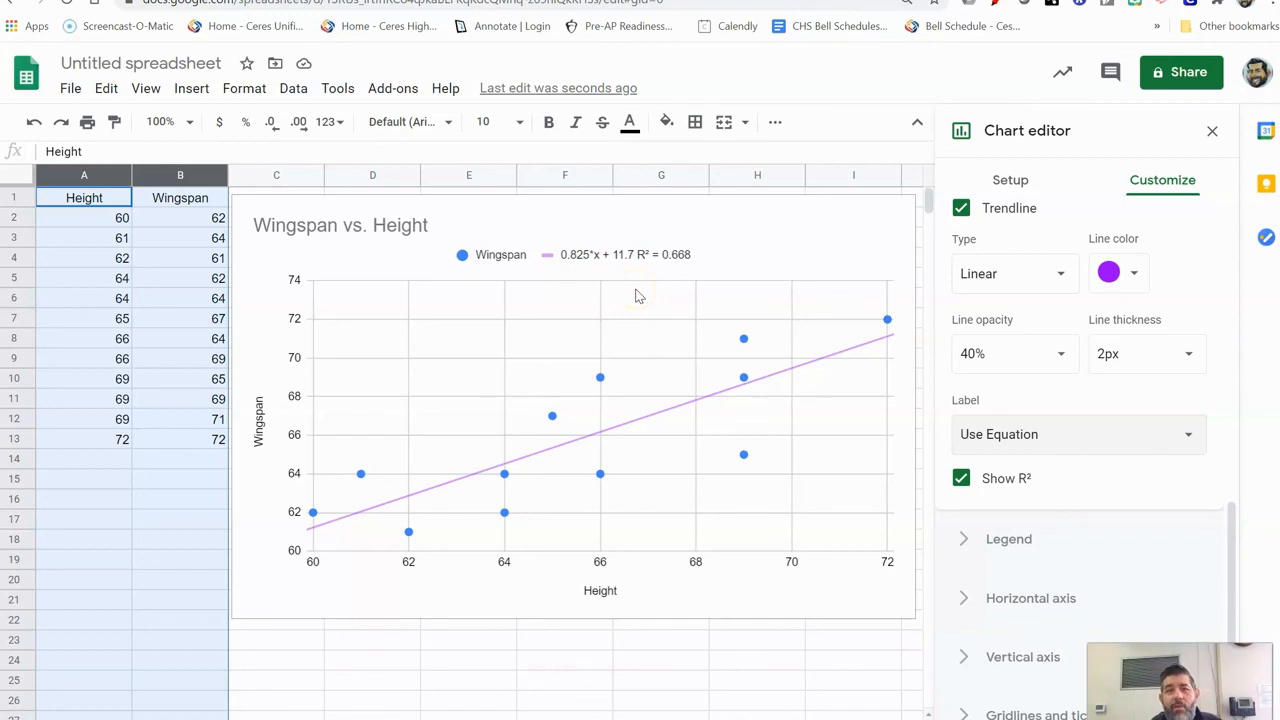
{"action": "scroll", "coordinate": [640, 296], "scroll_direction": "down", "scroll_amount": 1}
{"action": "scroll", "coordinate": [640, 296], "scroll_direction": "up", "scroll_amount": 1}
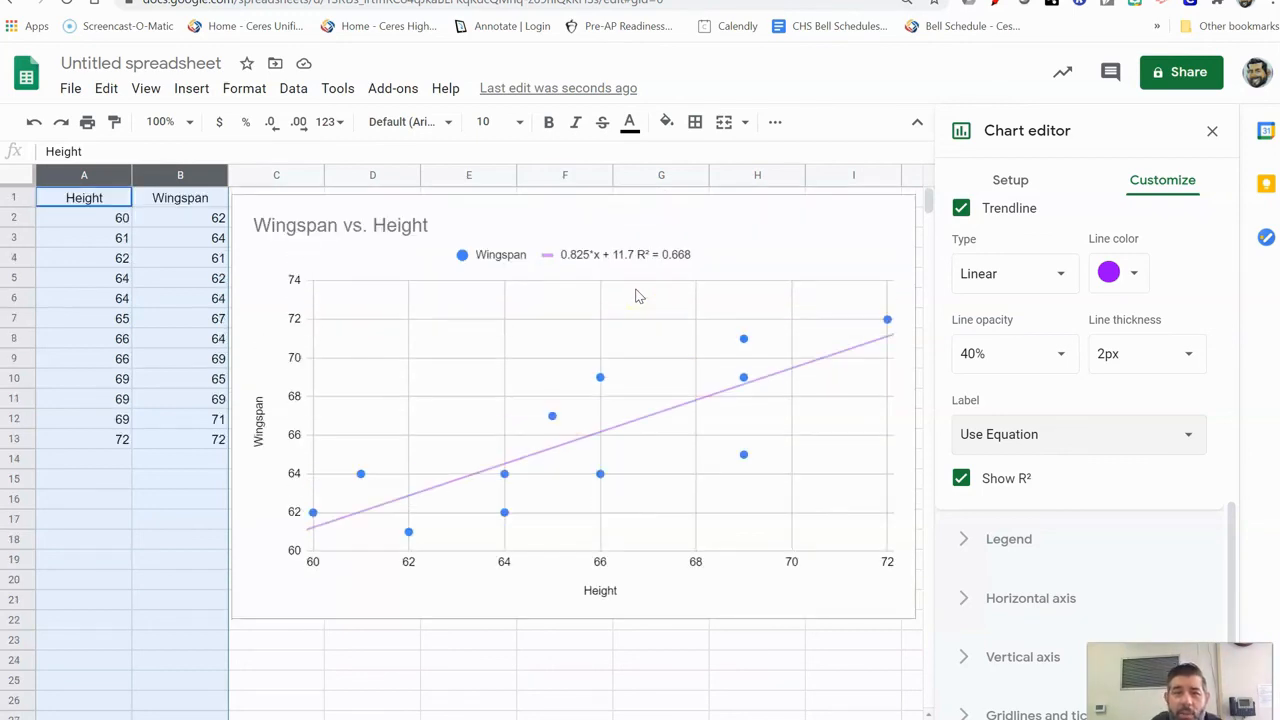
Click an empty cell to close the Chart editor, then drag the chart right over columns D–J.
{"action": "left_click", "coordinate": [305, 659]}
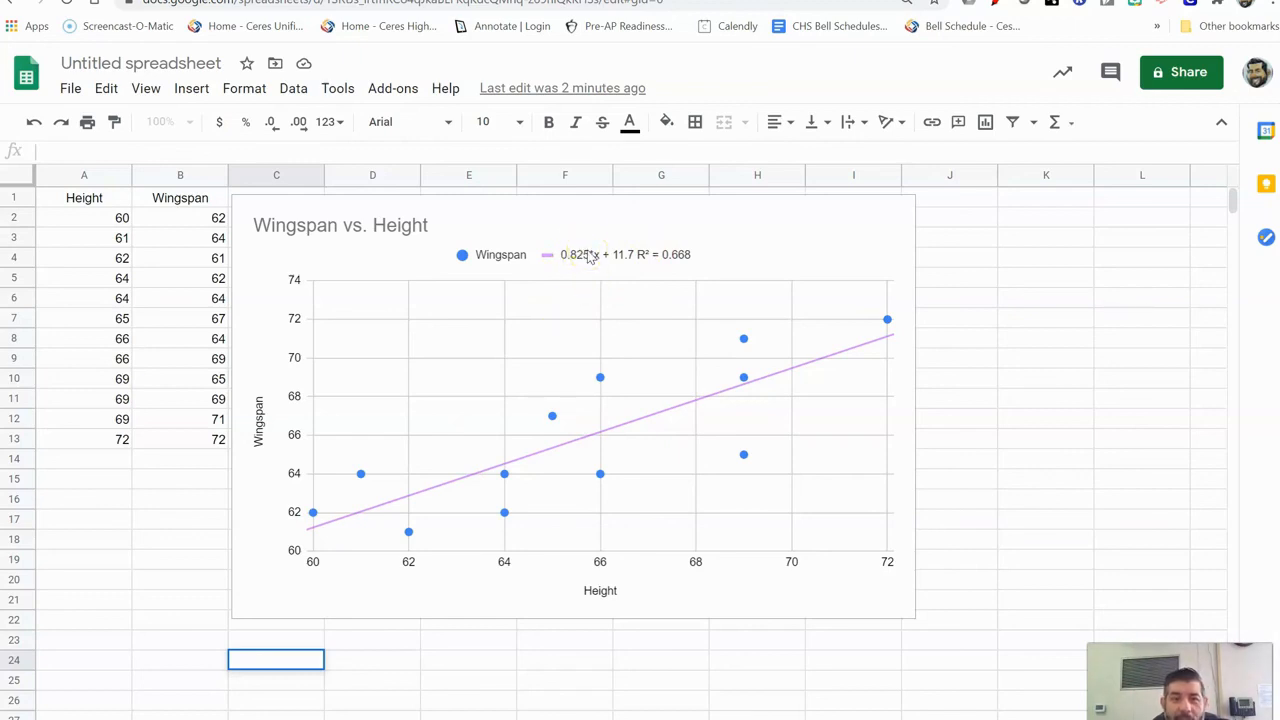
{"action": "left_click_drag", "start_coordinate": [603, 222], "coordinate": [655, 212]}
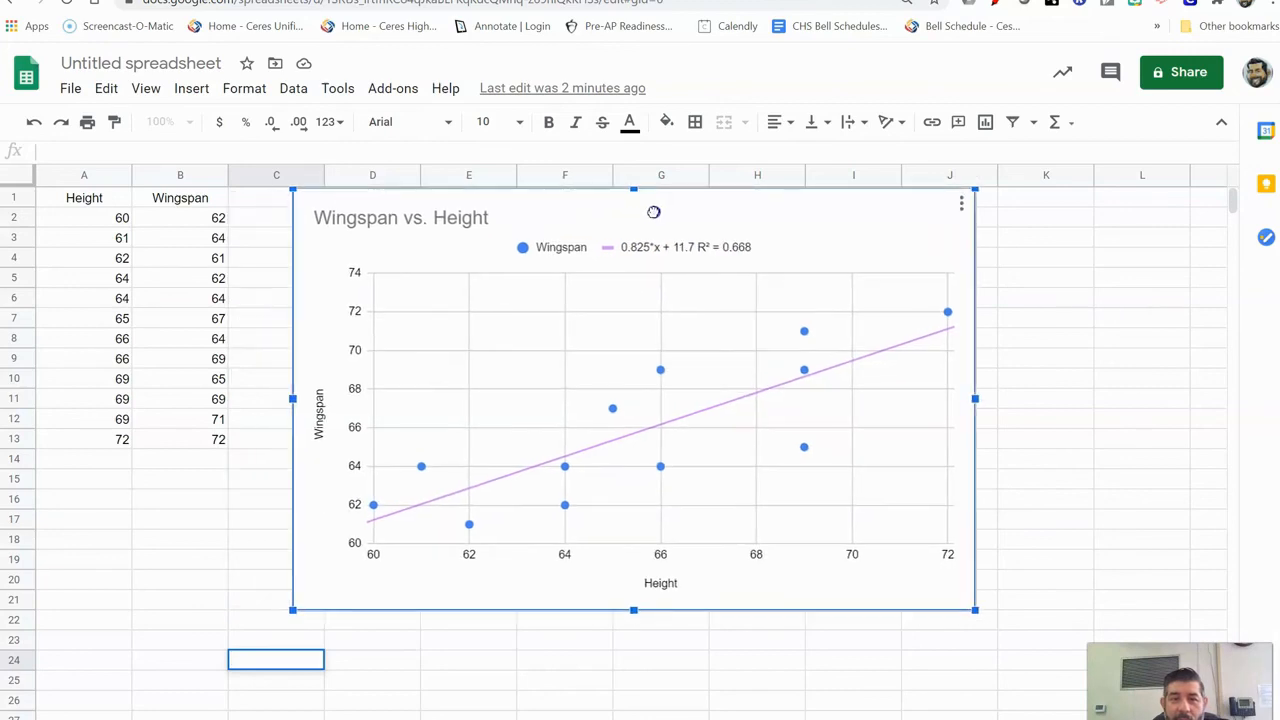